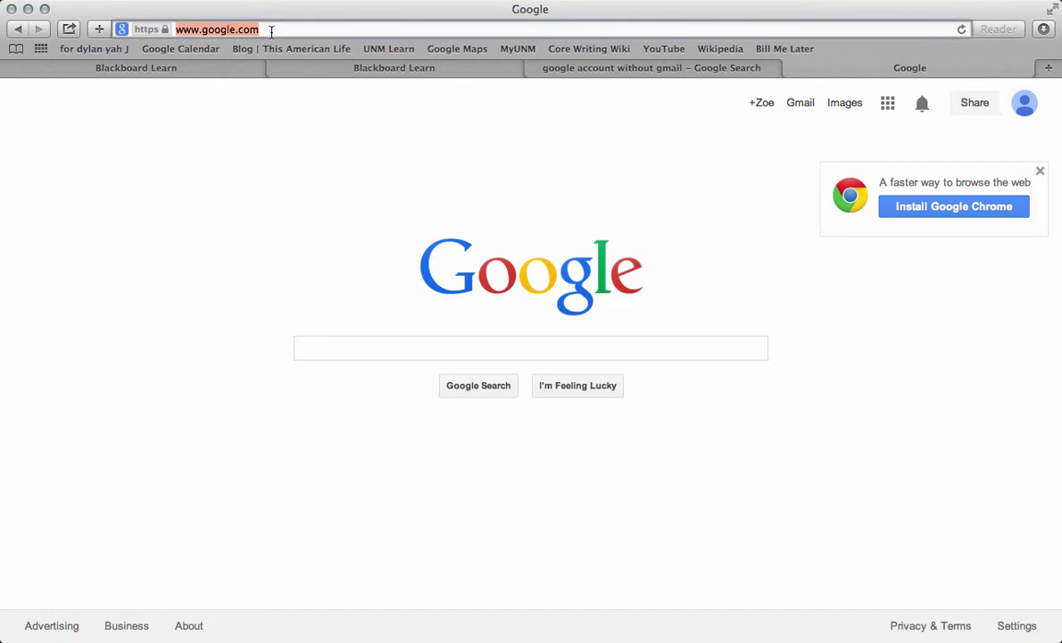
Go to sites.google.com in the current browser tab
type("sites.go")
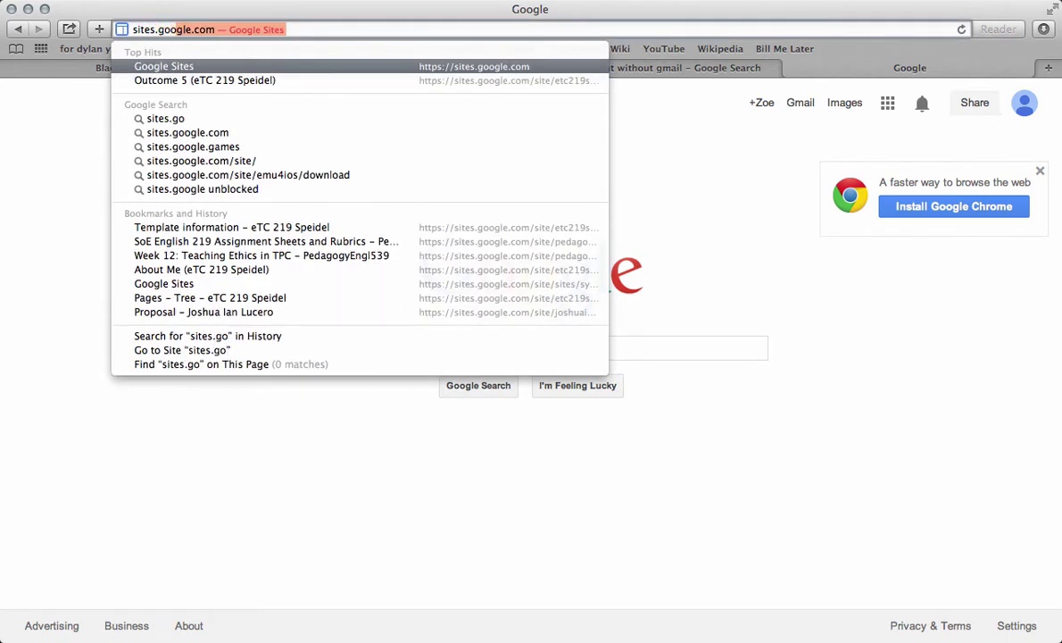
type("ogle.com")
key("Return")
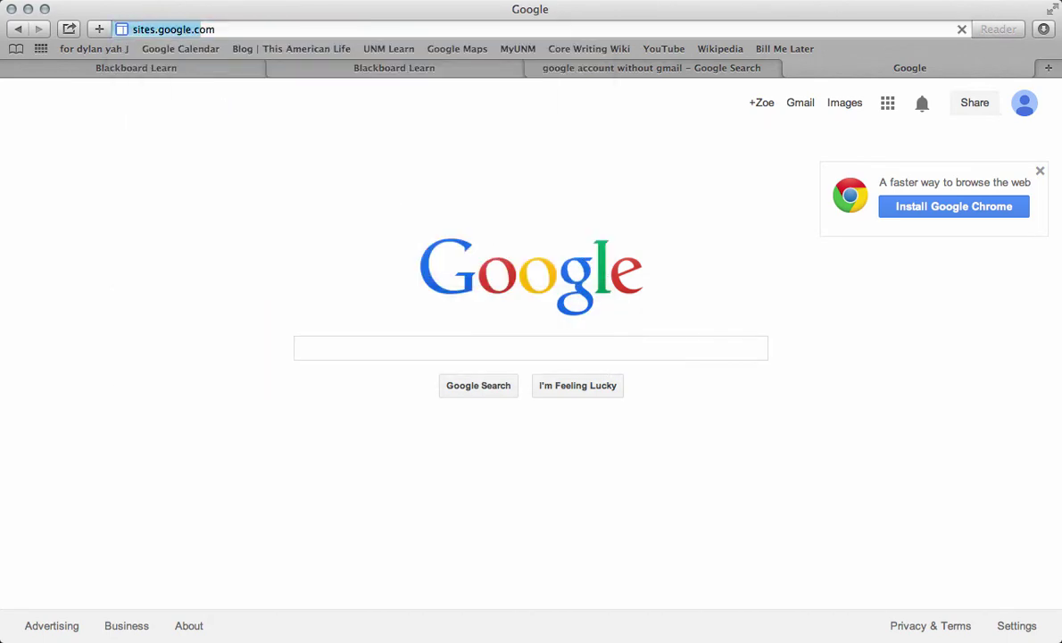
From the "google account without gmail" search results, view the account sign-up page and its field for a current email address
left_click(652, 68)
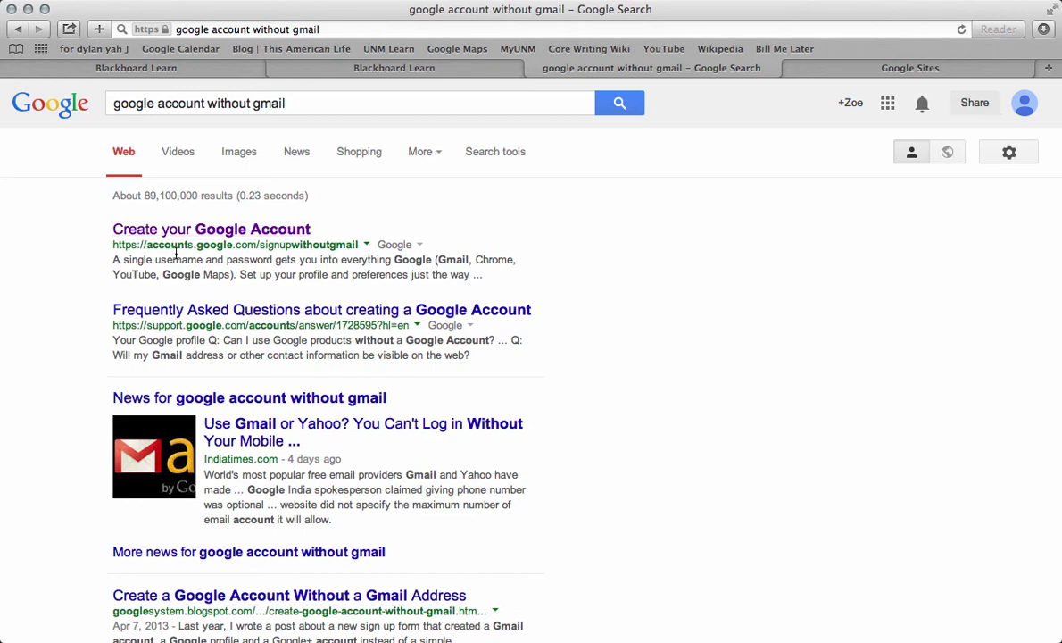
left_click(158, 104)
left_click(227, 229)
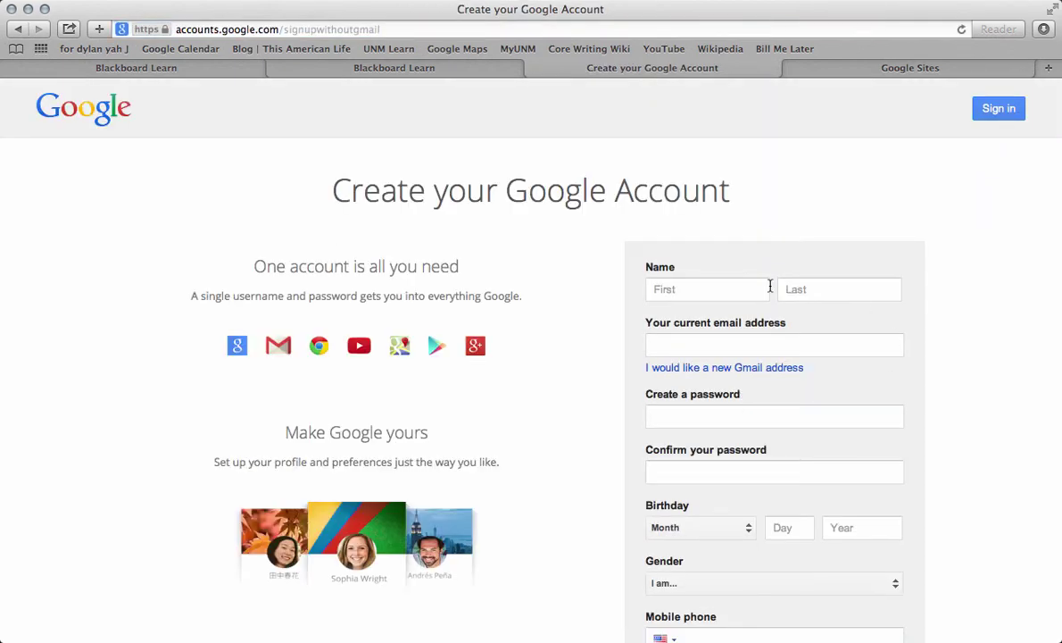
left_click(739, 344)
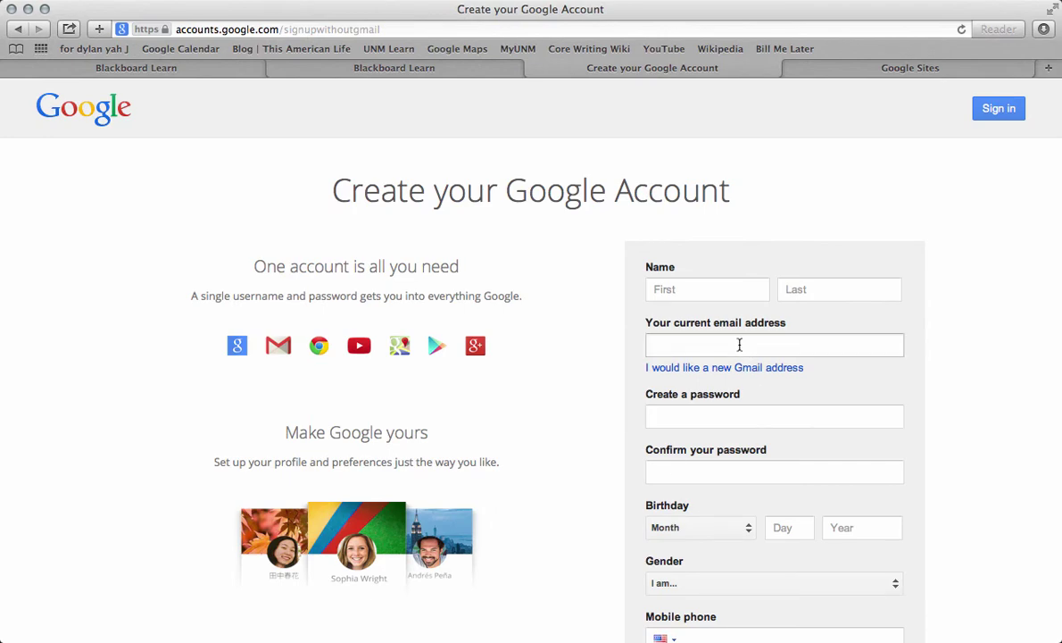
Return to Google Sites, start creating a new site and browse the gallery for more templates
left_click(879, 69)
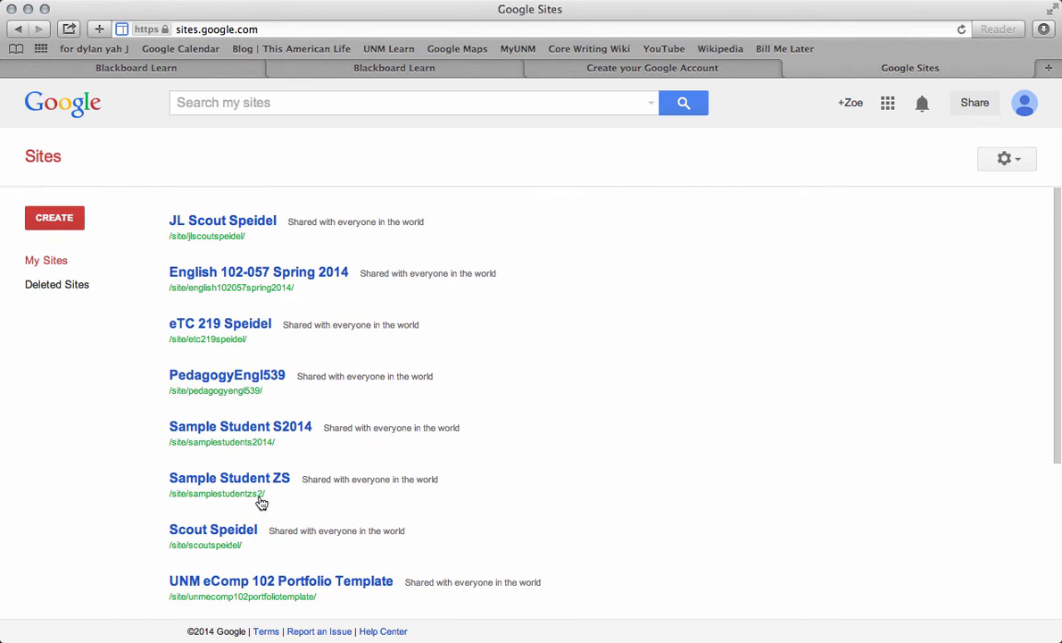
left_click(55, 219)
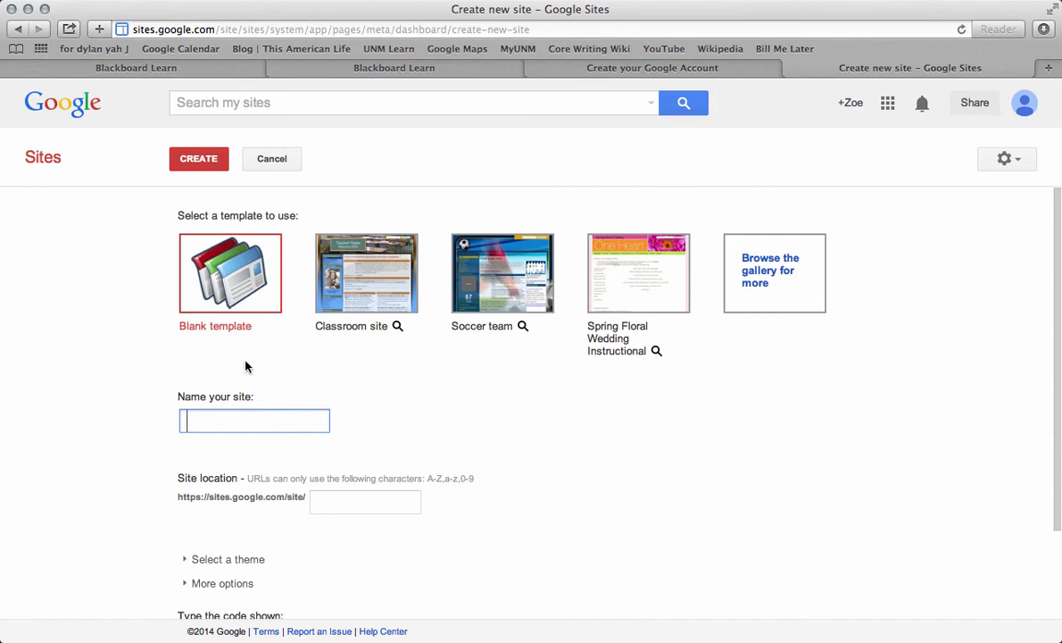
left_click(754, 282)
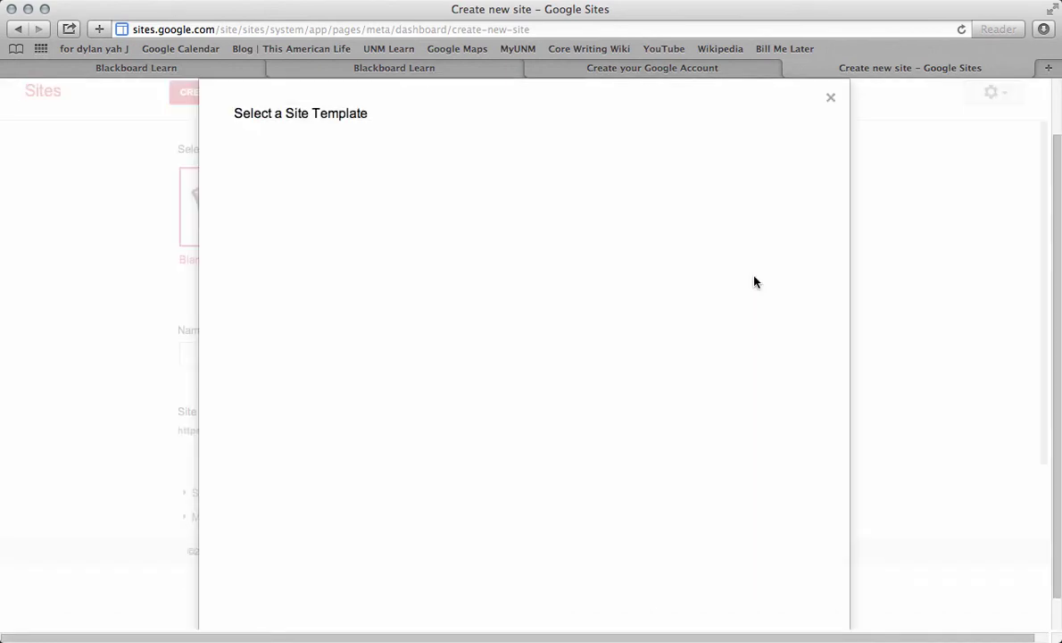
Search the template gallery for the instructor's eTC F14 template and select the matching Fall 2014 eTC 219 portfolio template
left_click(463, 150)
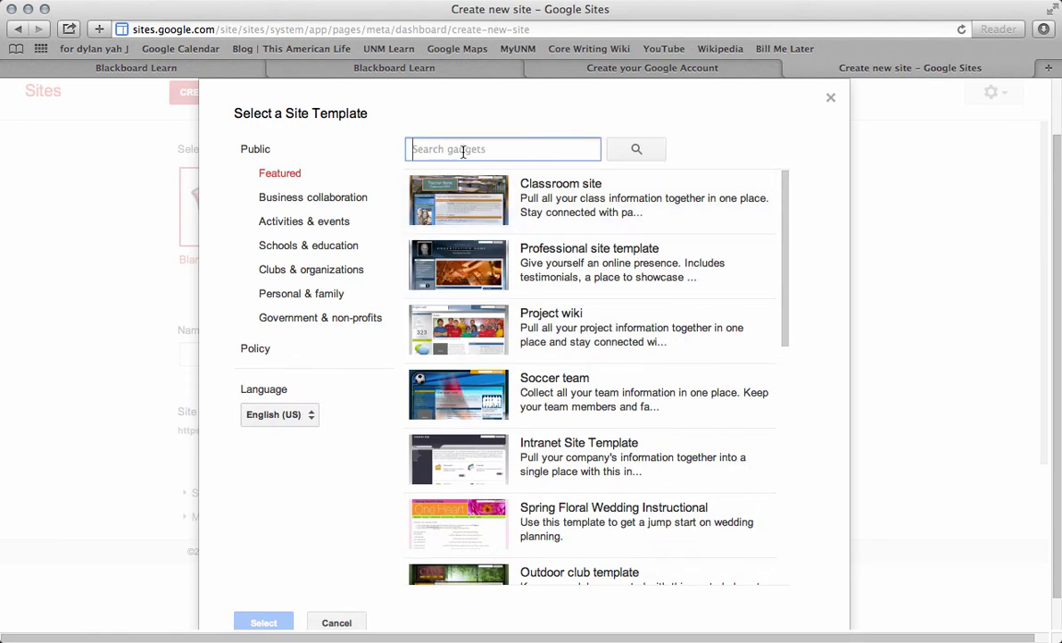
type("eTC Speidel F14")
left_click(636, 149)
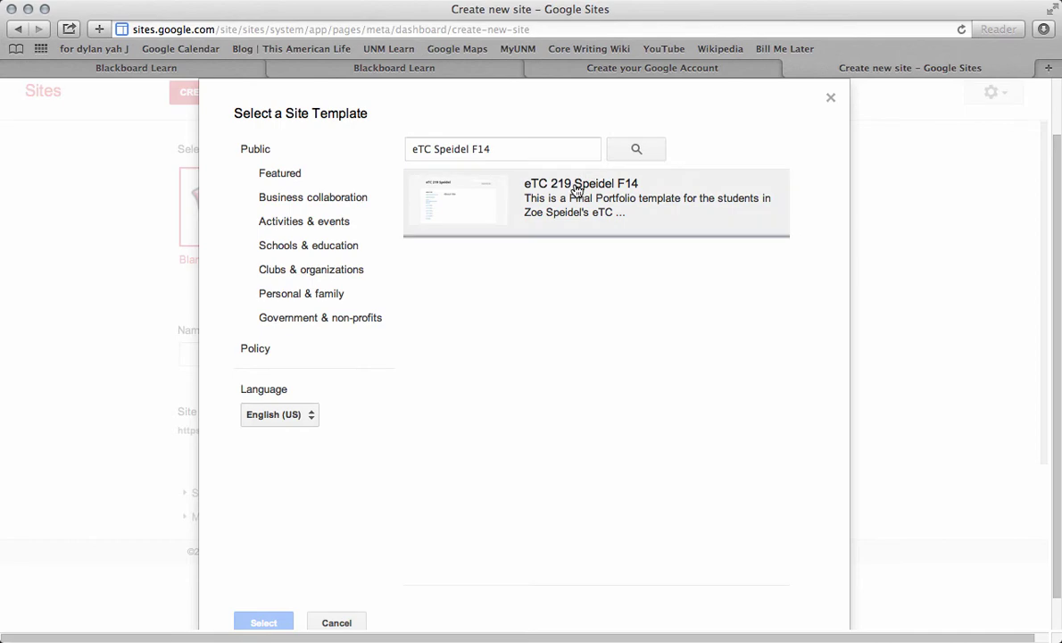
left_click(653, 215)
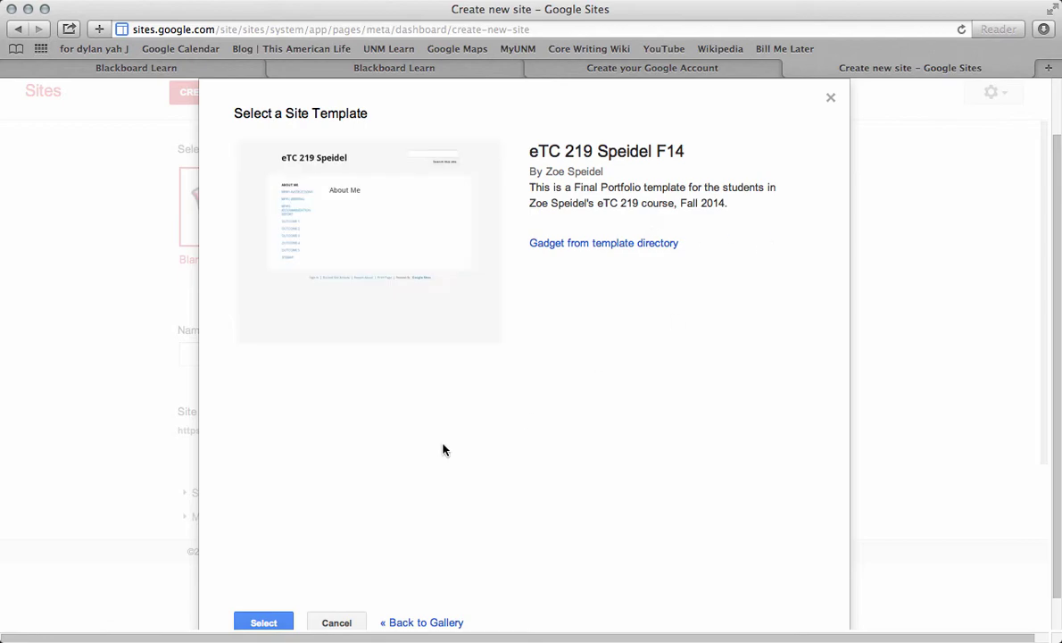
scroll(444, 449, "down", 2)
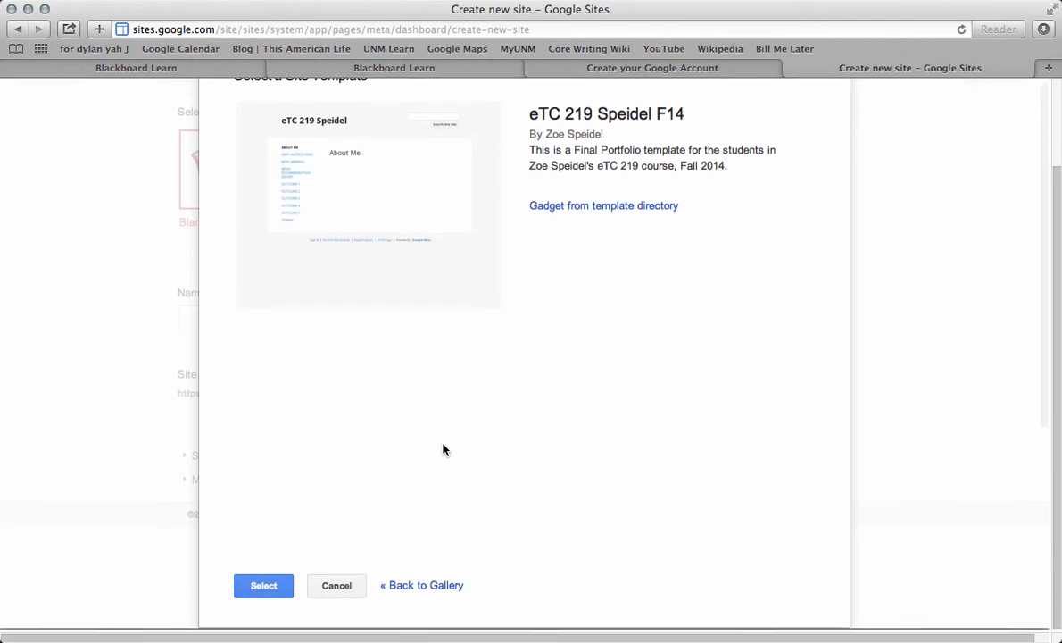
left_click(280, 591)
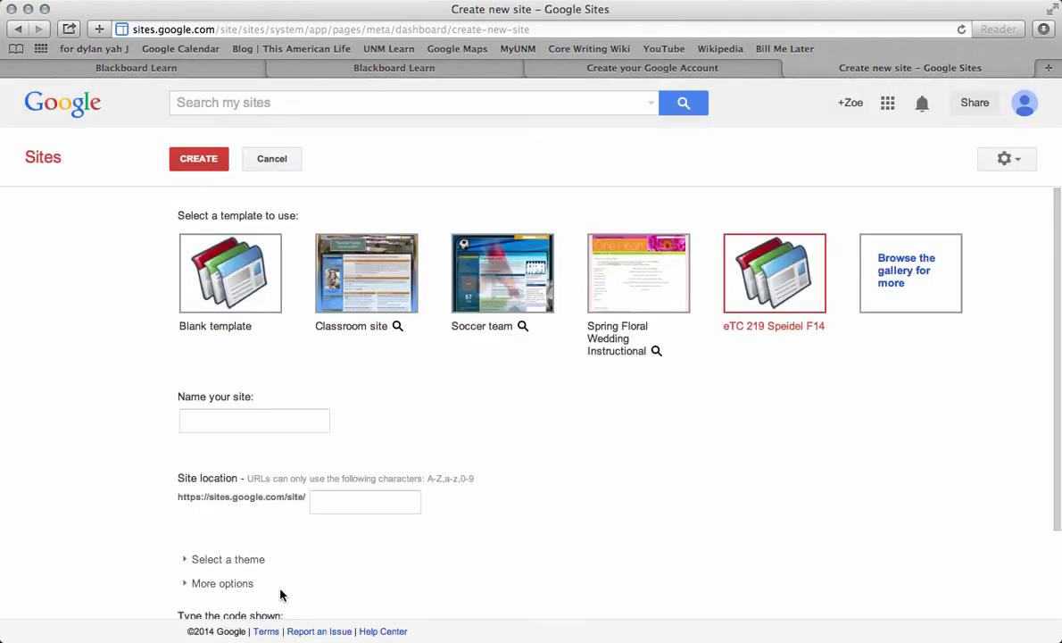
Name the new site "eTC 219" followed by the instructor's surname and "2"
left_click(271, 424)
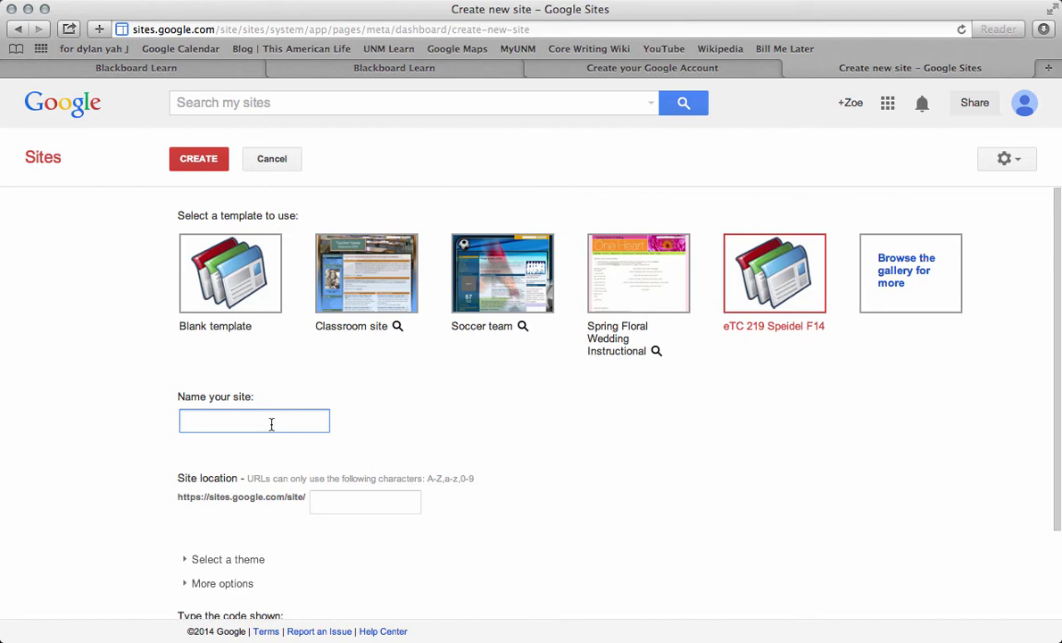
left_click(342, 510)
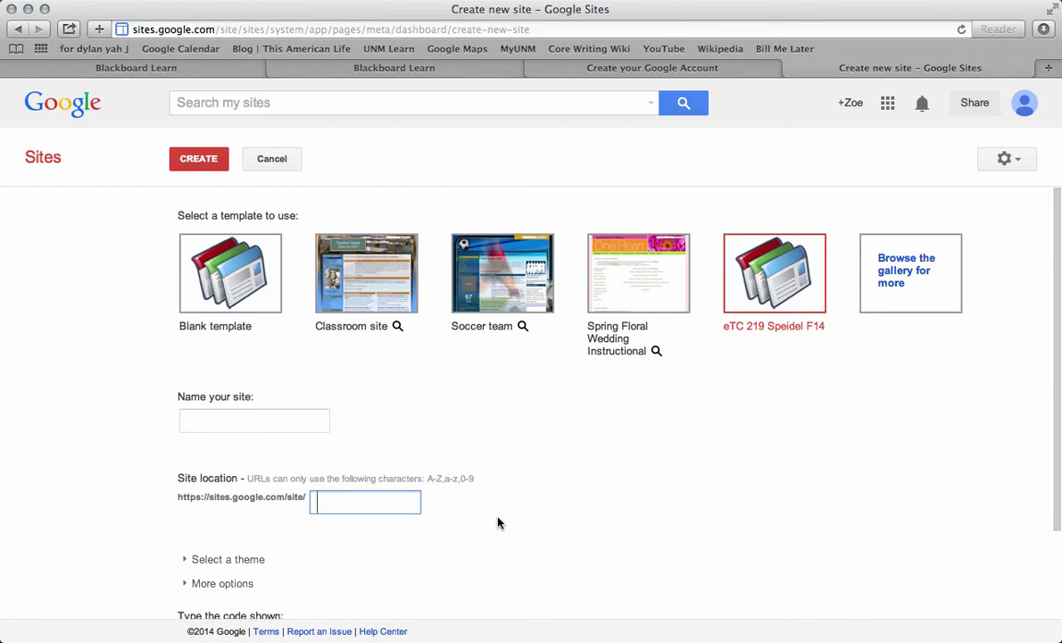
left_click(269, 420)
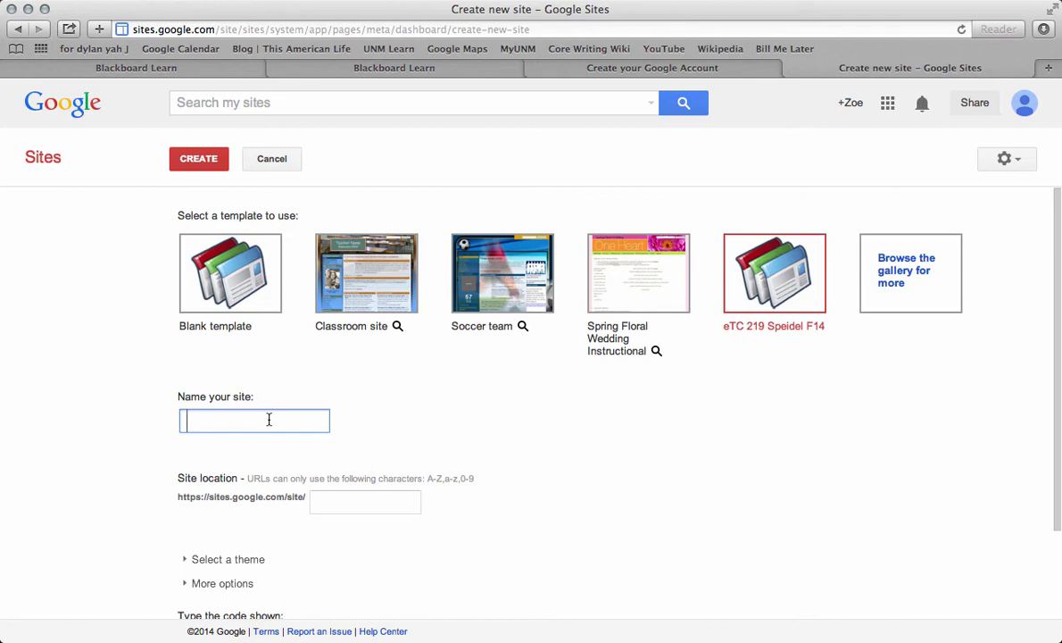
type("eTC 219 Speidel 2")
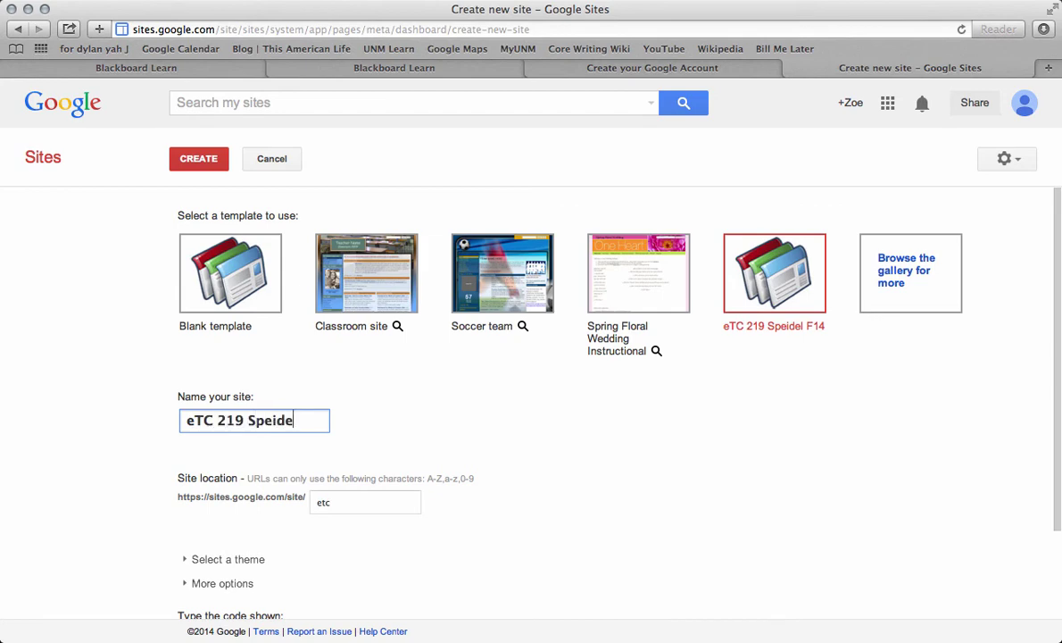
Enter the verification code shown in the image and create the site
type("comyssu")
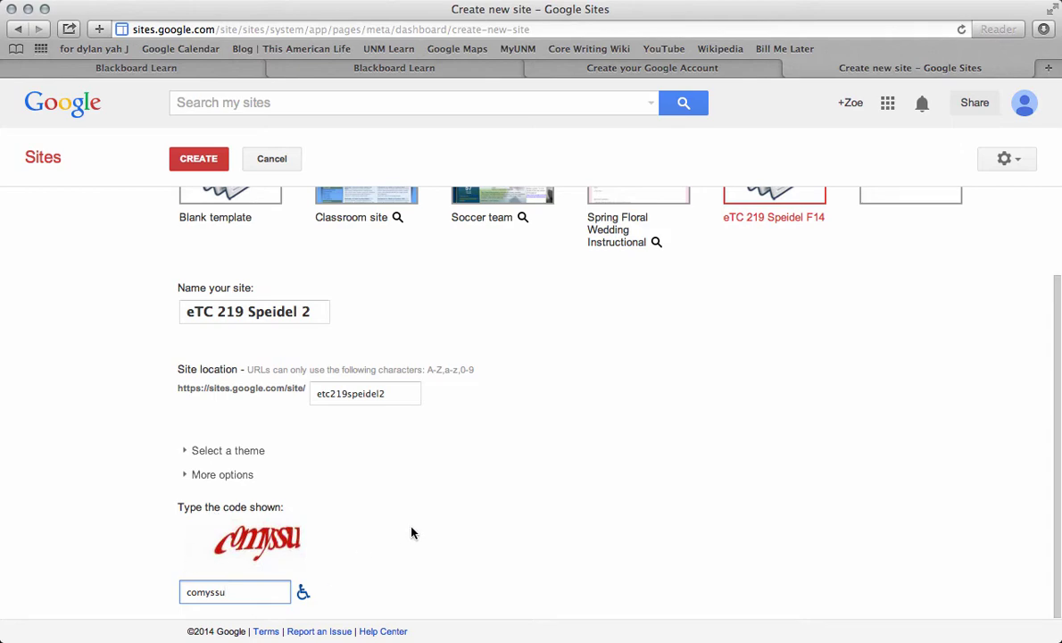
scroll(542, 562, "up", 2)
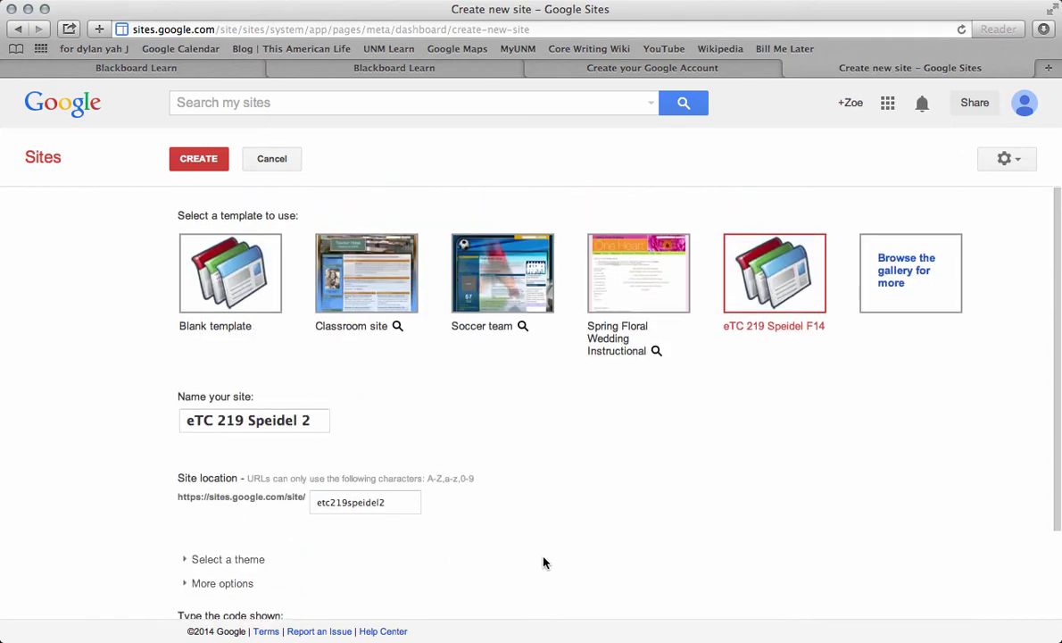
left_click(204, 169)
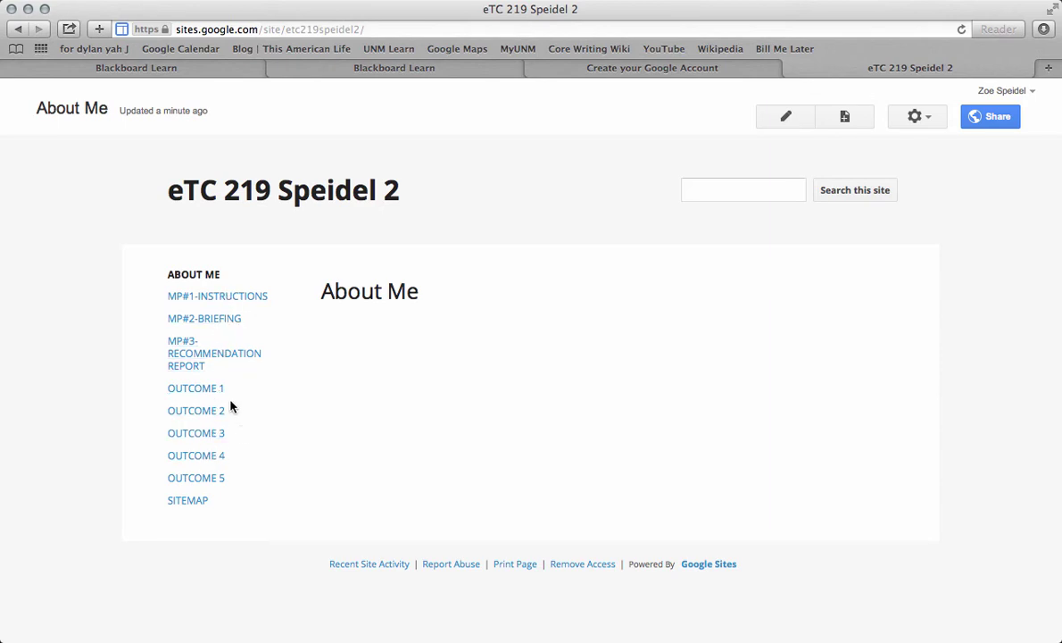
Look through the new site's Outcome 1, MP#1-Instructions and About Me pages
left_click(199, 393)
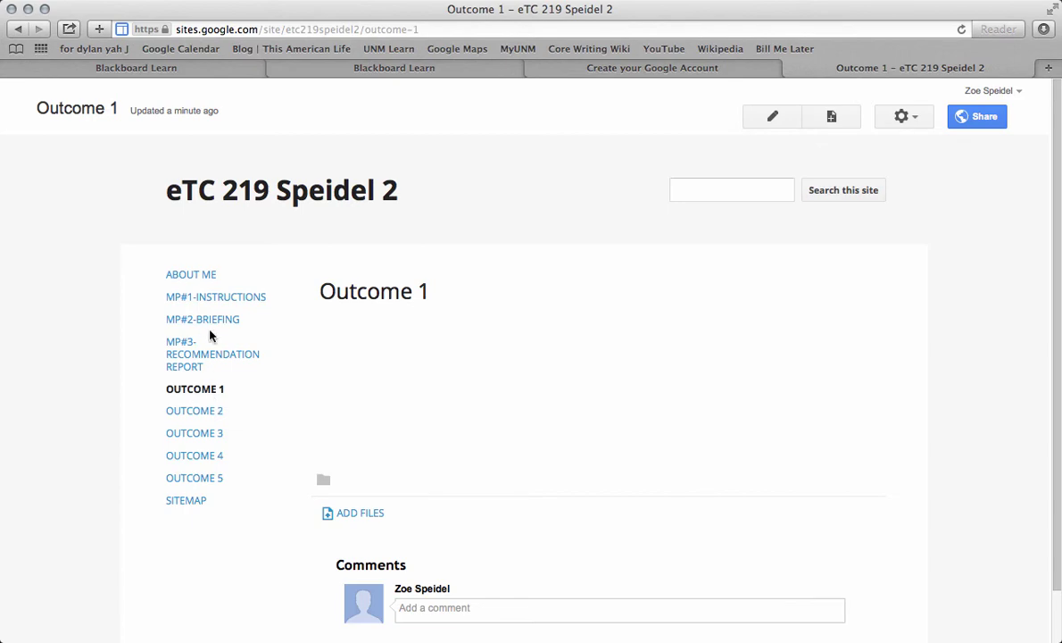
left_click(212, 298)
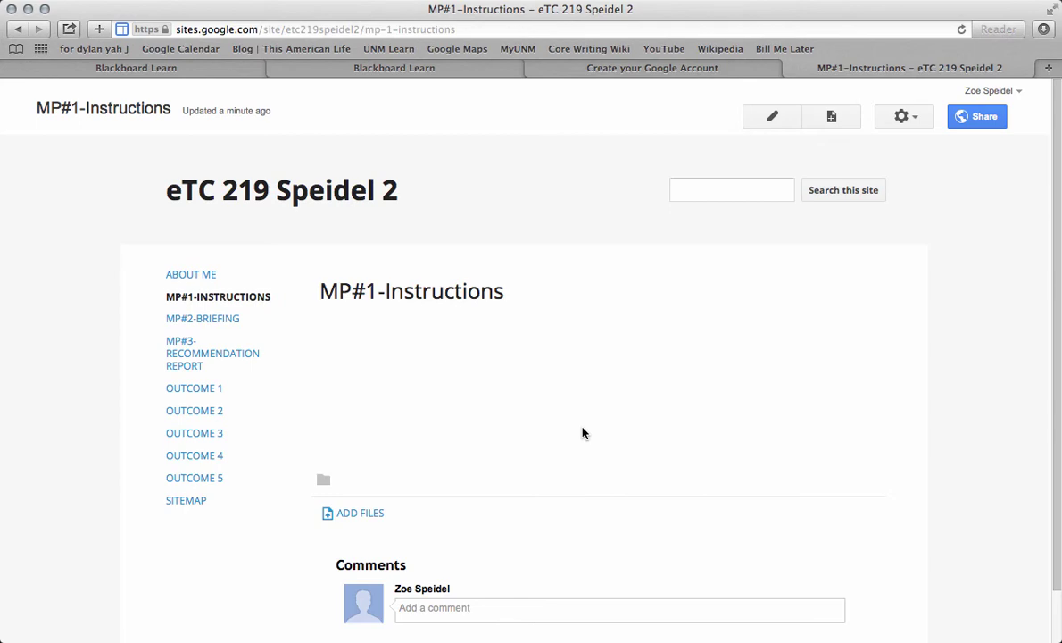
left_click(193, 275)
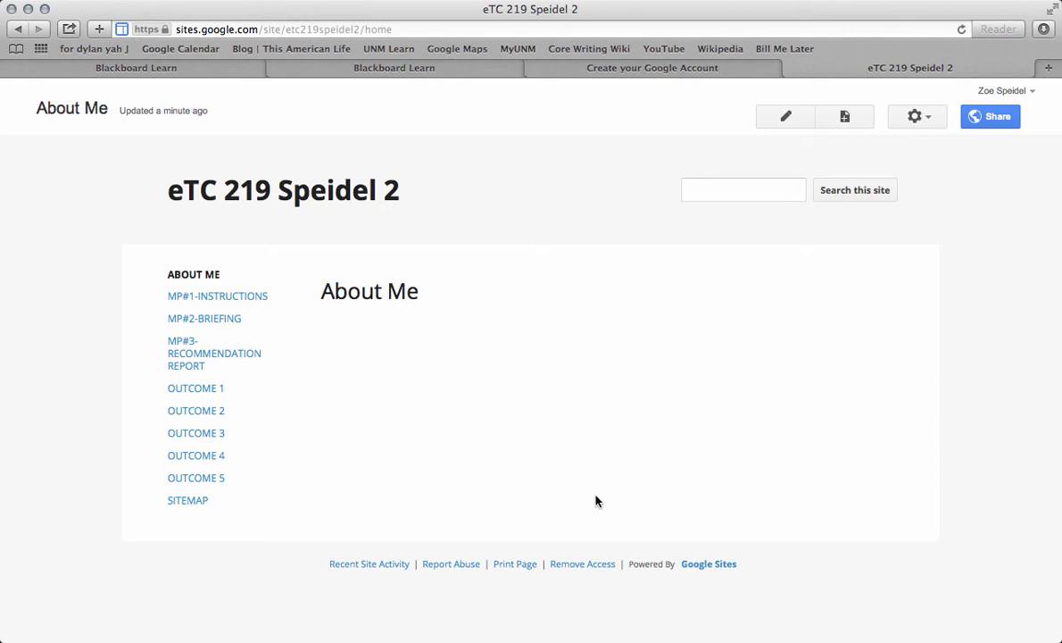
left_click(218, 296)
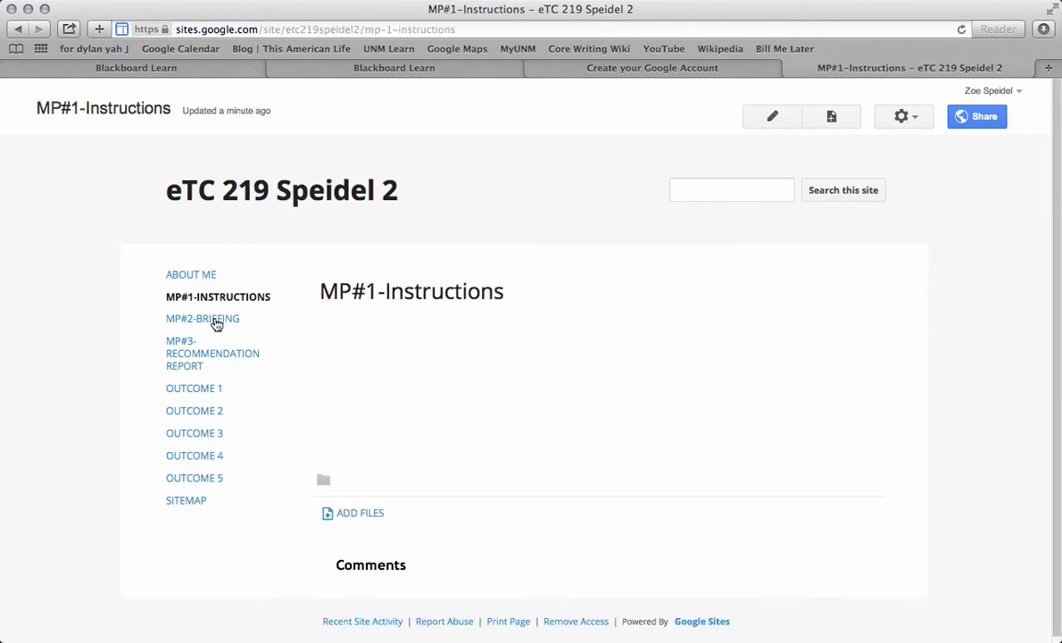
Open the MP#2-Briefing page for editing and enter "Text text text" in its body
left_click(216, 321)
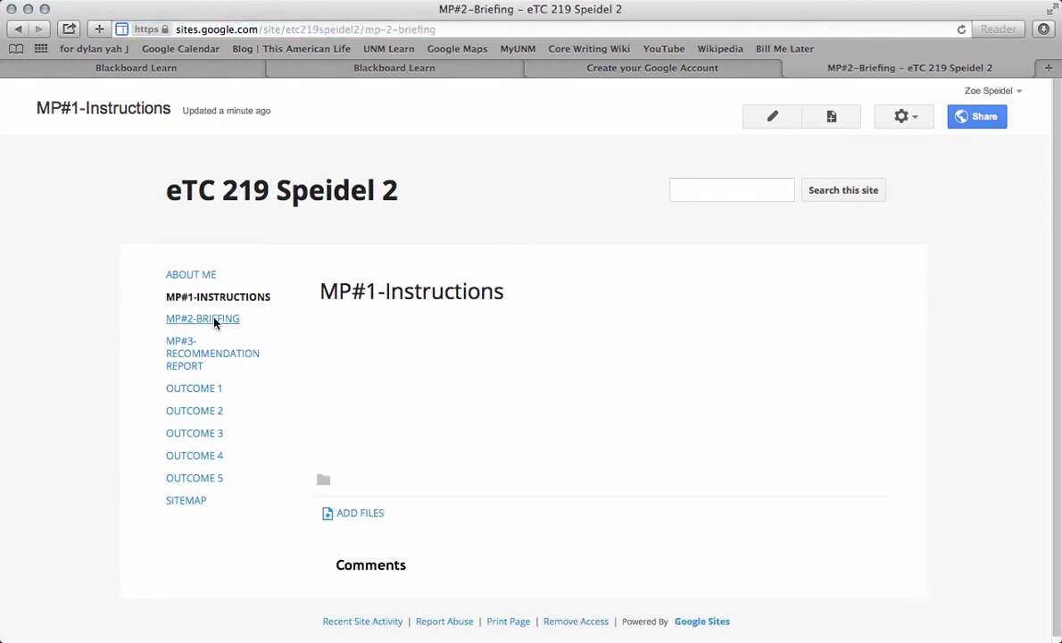
left_click(774, 128)
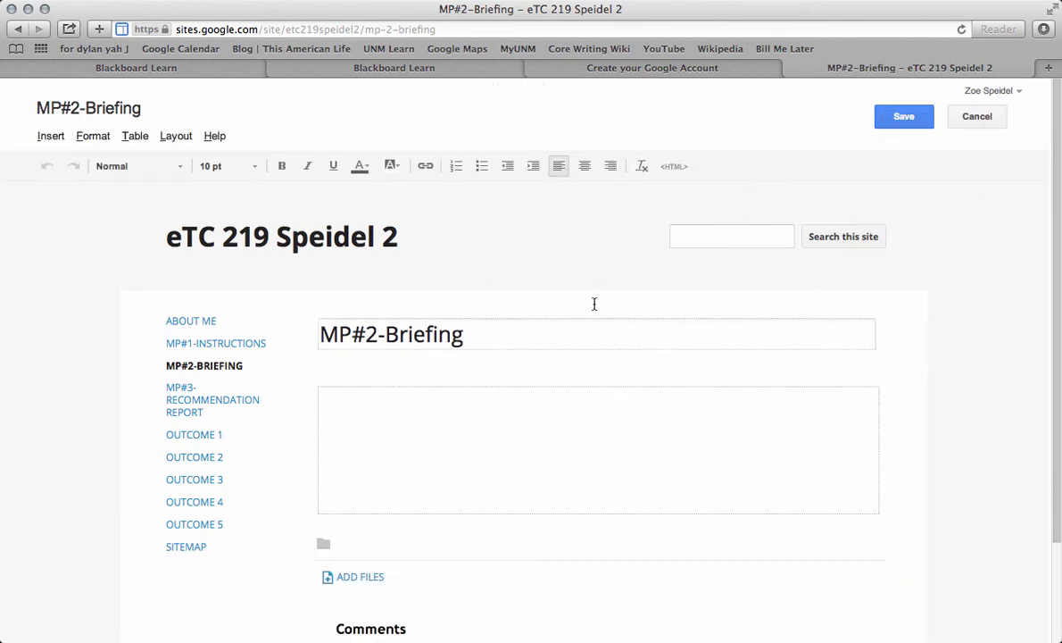
type("Text t")
type("ext e")
type("ext")
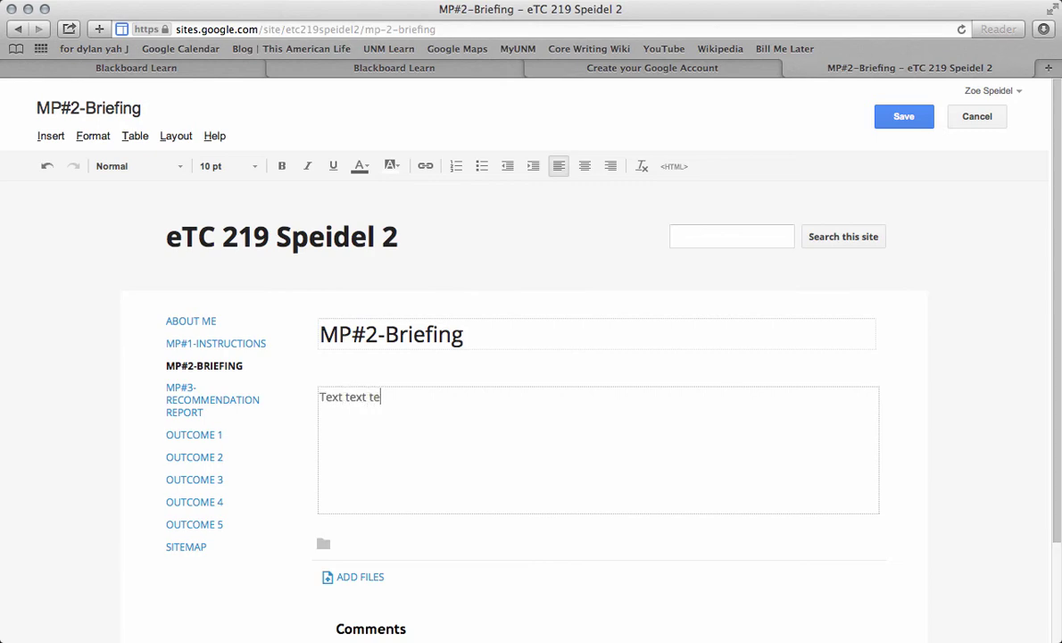
Delete the sample text from the body of the MP#2-Briefing page
scroll(640, 482, "down", 3)
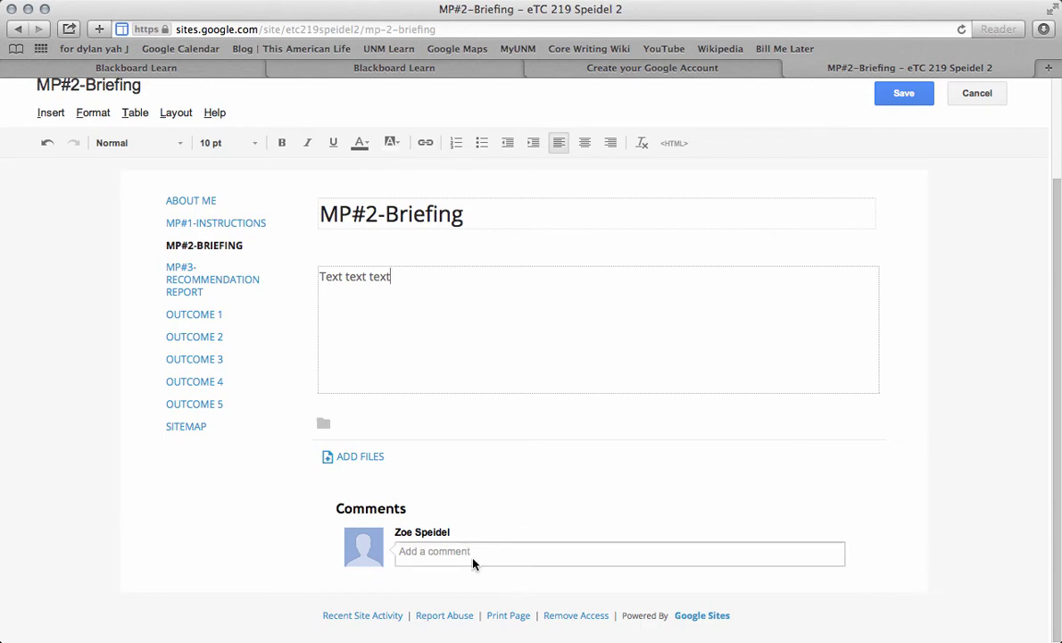
scroll(473, 562, "up", 3)
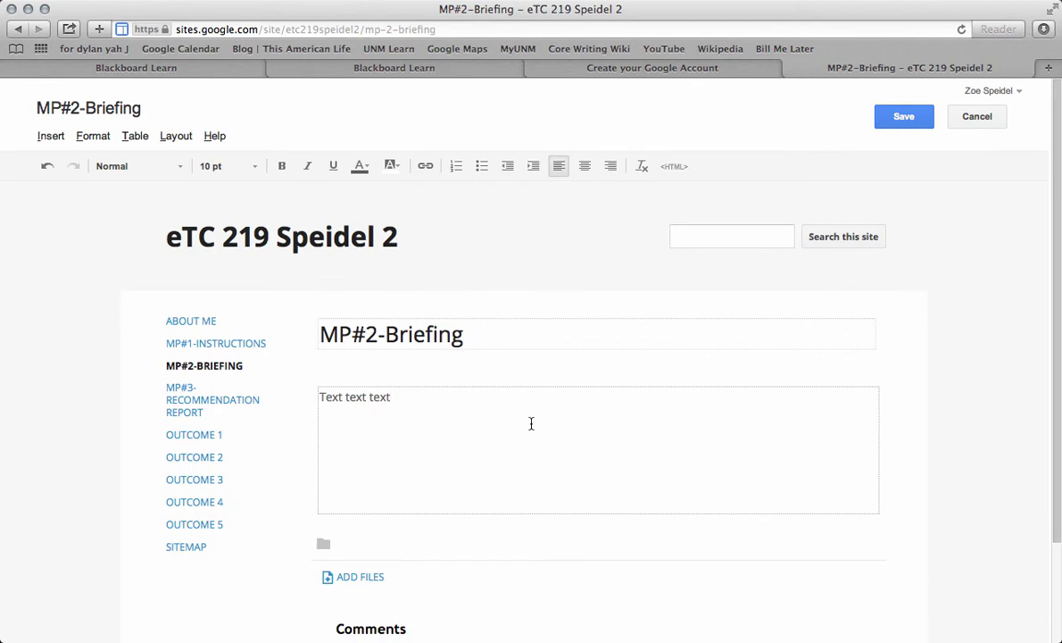
scroll(536, 446, "down", 3)
scroll(532, 532, "up", 2)
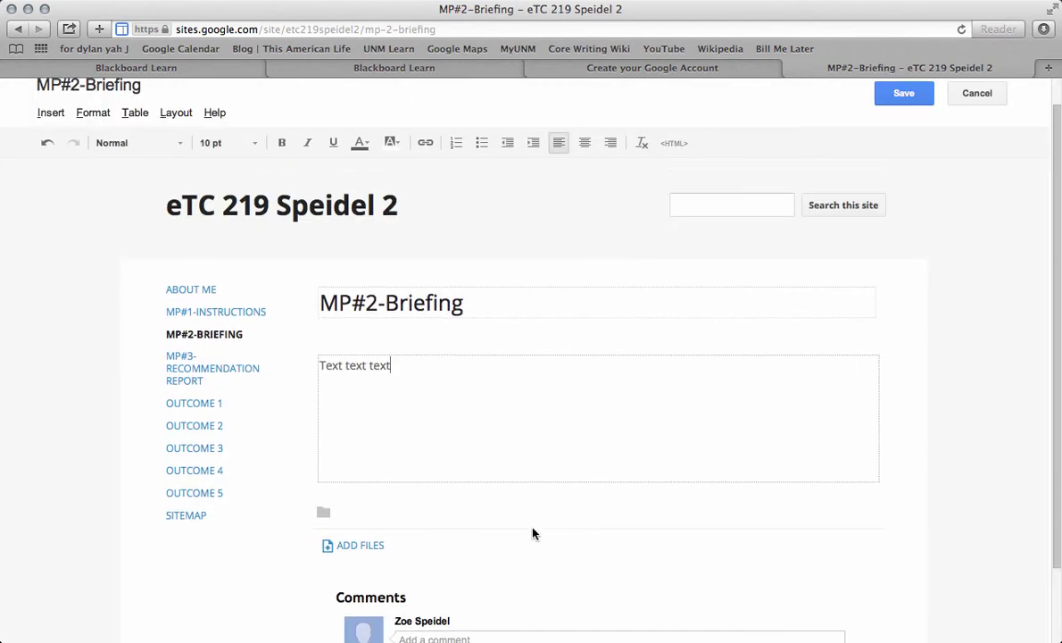
left_click_drag(411, 402, 293, 402)
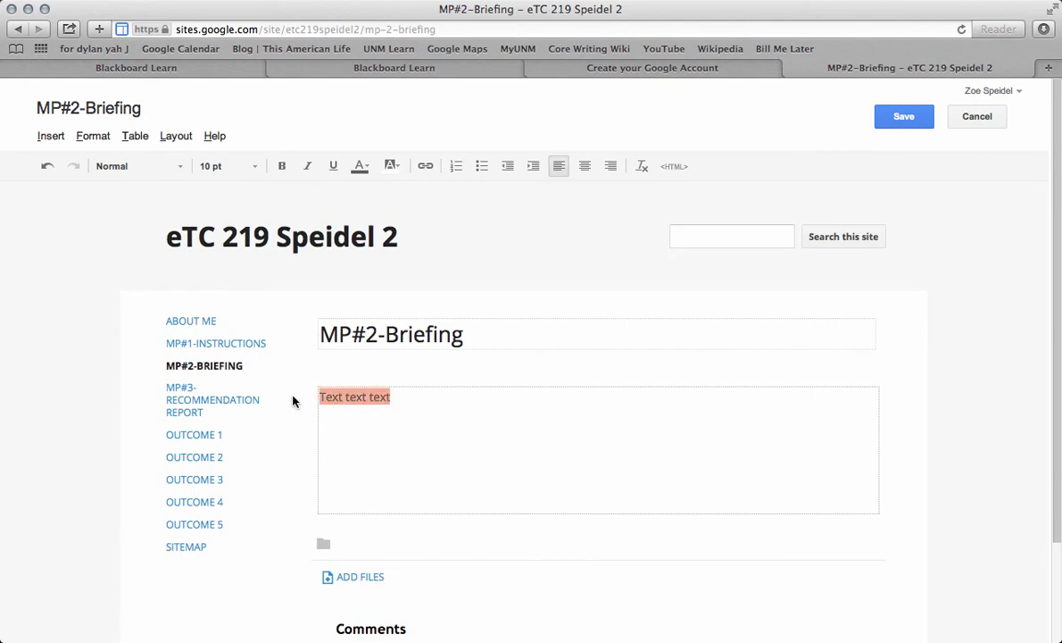
key("BackSpace")
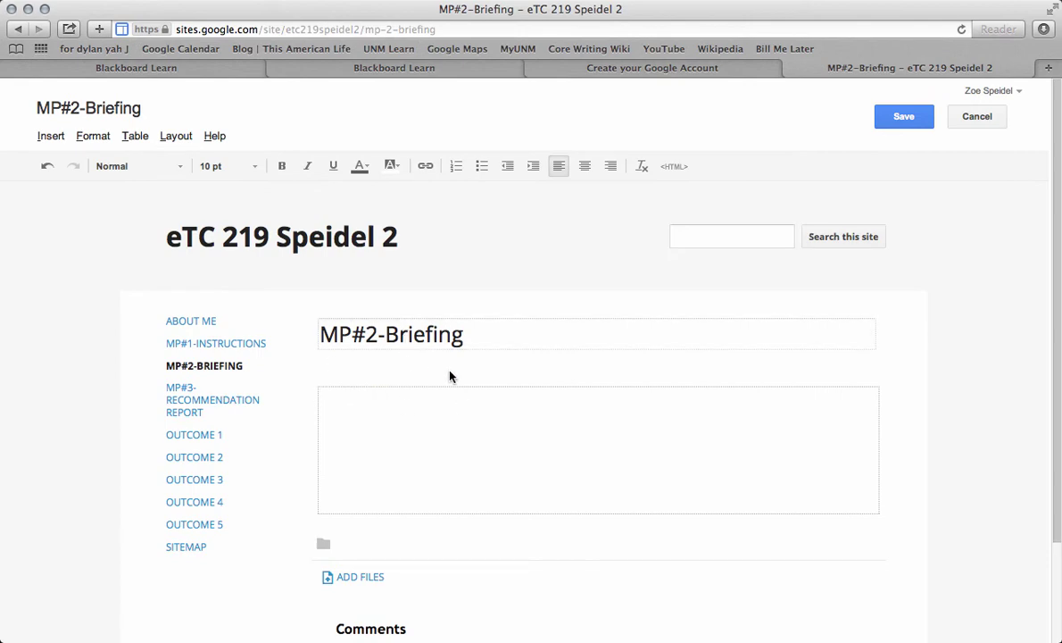
Check the comments area of the MP#2-Briefing page and go to the About Me page
scroll(491, 411, "down", 3)
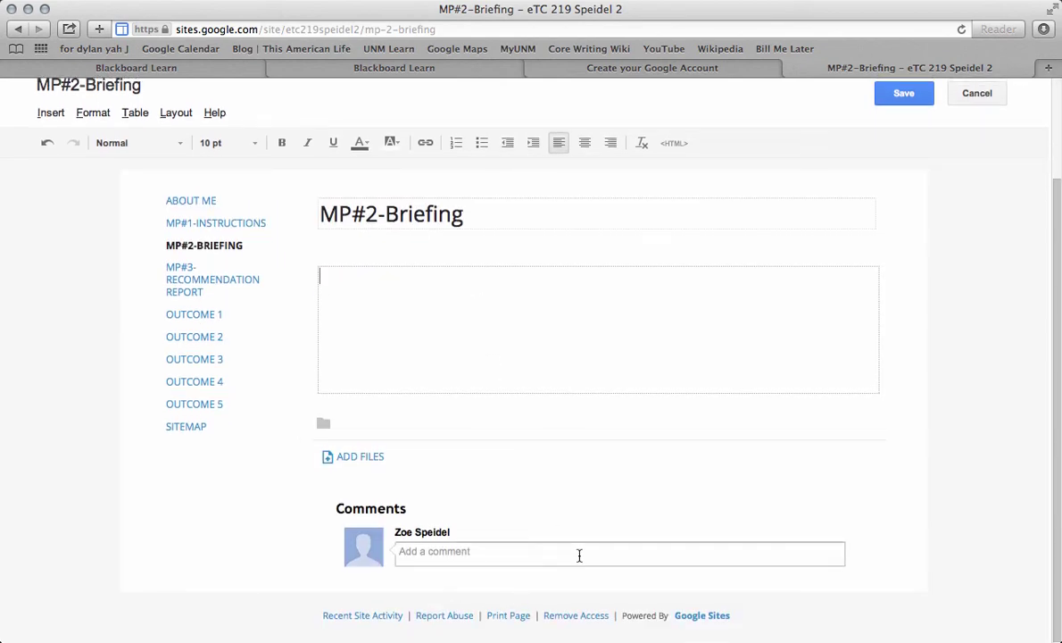
scroll(625, 527, "up", 3)
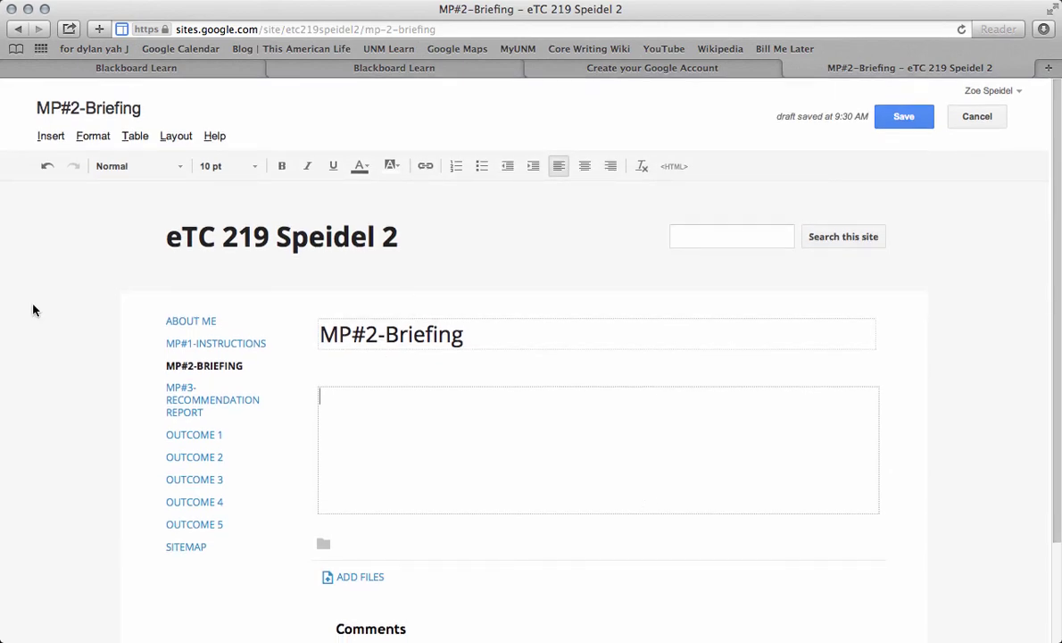
left_click(194, 322)
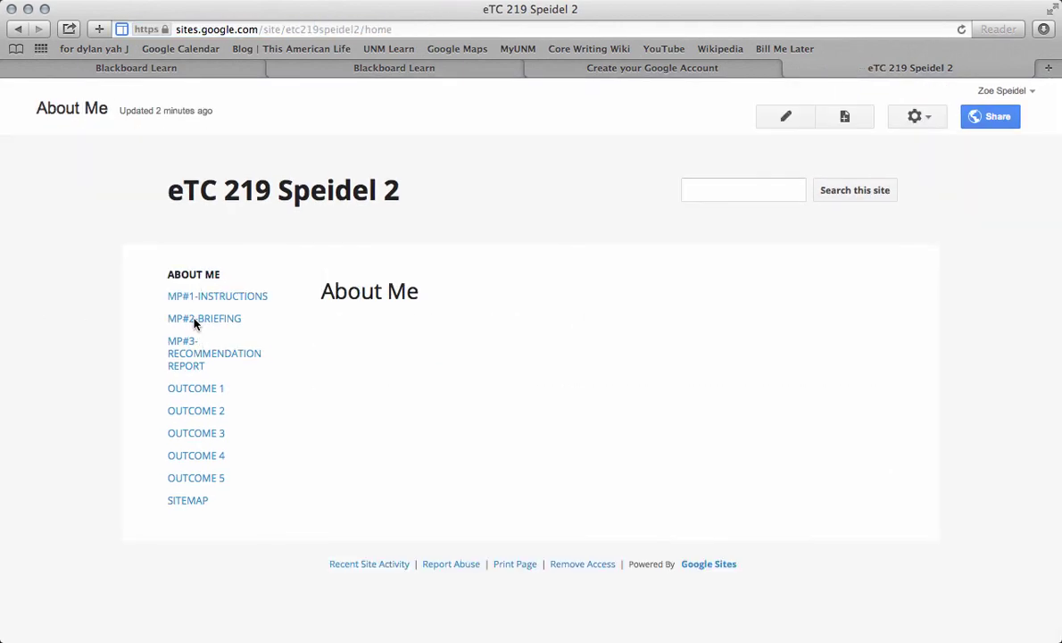
Open the About Me page for editing and enter "Text" in its body
left_click(786, 118)
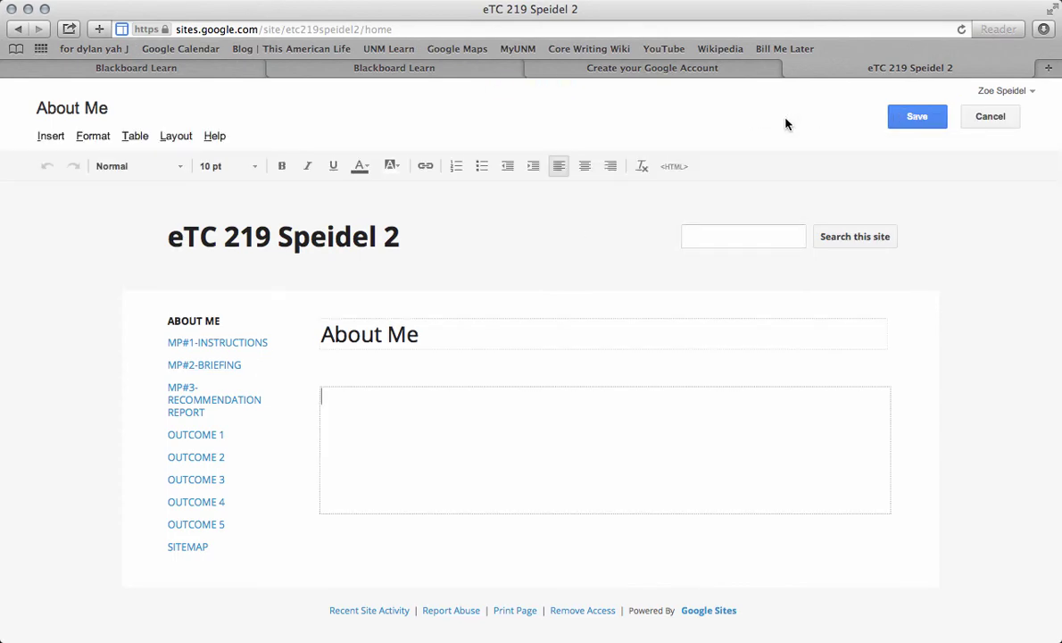
type("Text")
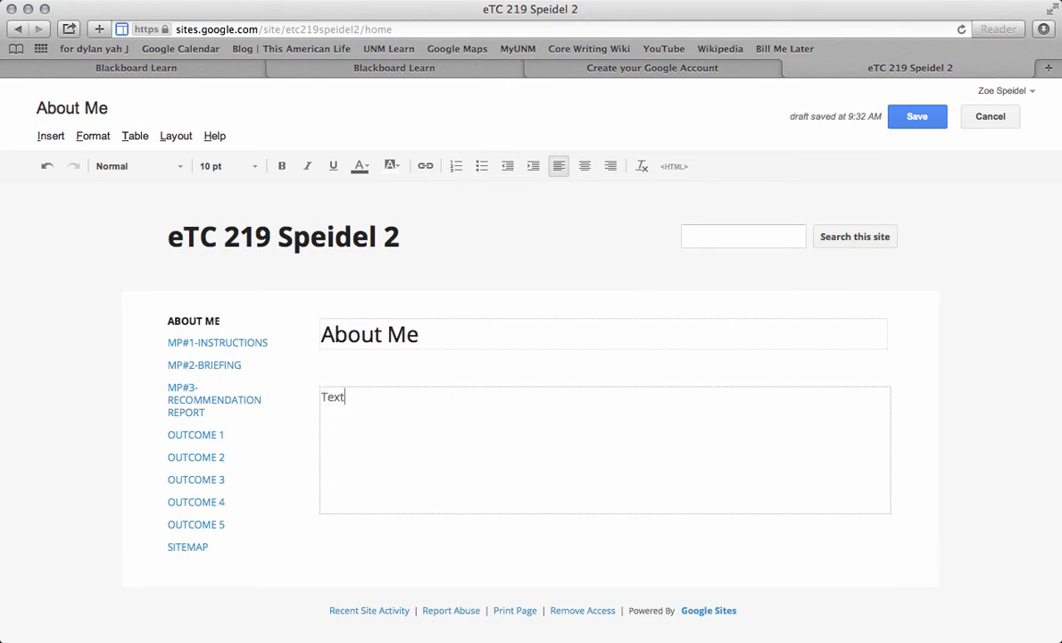
Prepare a link from the word "Text" to the web address my.unm.edu and discard it without creating it
double_click(345, 397)
left_click(432, 175)
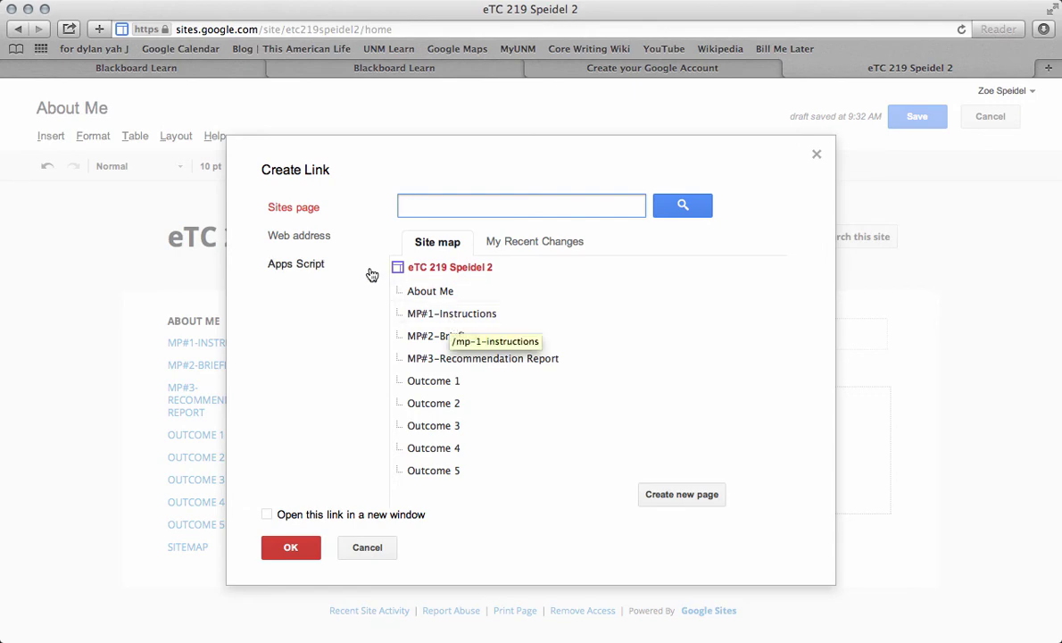
left_click(300, 237)
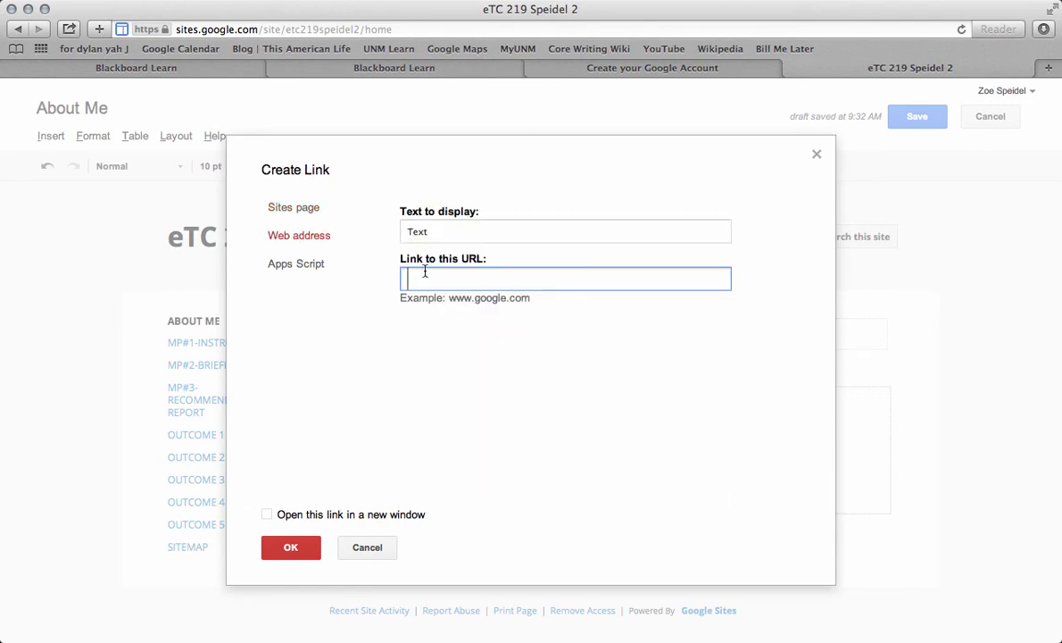
type("my. unm")
key("BackSpace")
key("BackSpace")
key("BackSpace")
key("BackSpace")
type("unm.edu")
left_click(369, 551)
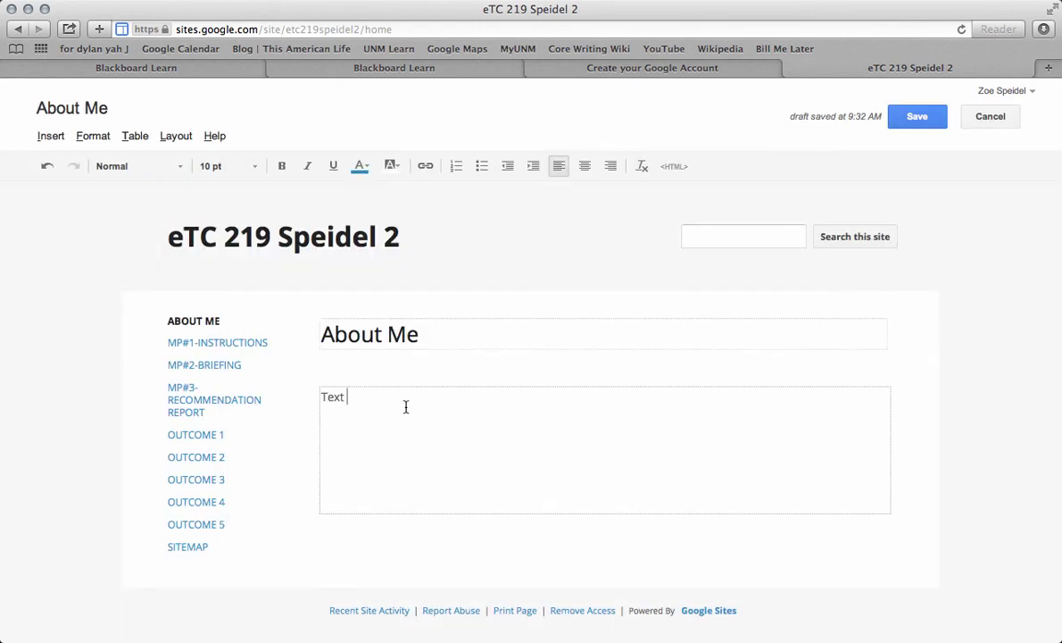
Start a new line below the sample text and examine the content types that can be inserted, including the Drive and Google+ items
double_click(356, 396)
left_click(351, 396)
left_click_drag(350, 396, 314, 401)
left_click(337, 399)
left_click(372, 398)
key("Return")
left_click(53, 137)
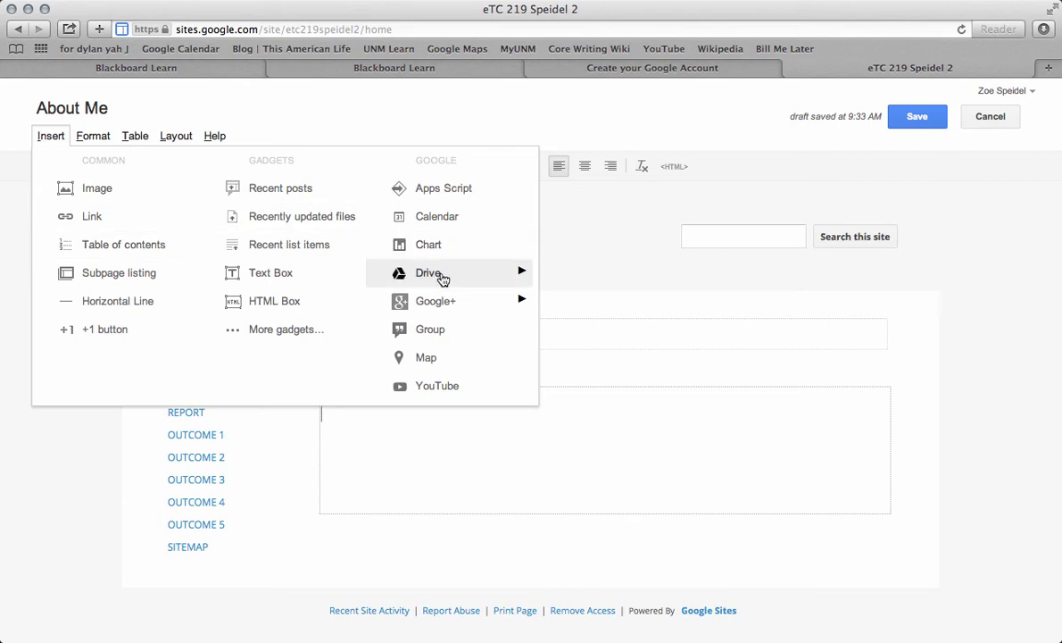
mouse_move(442, 279)
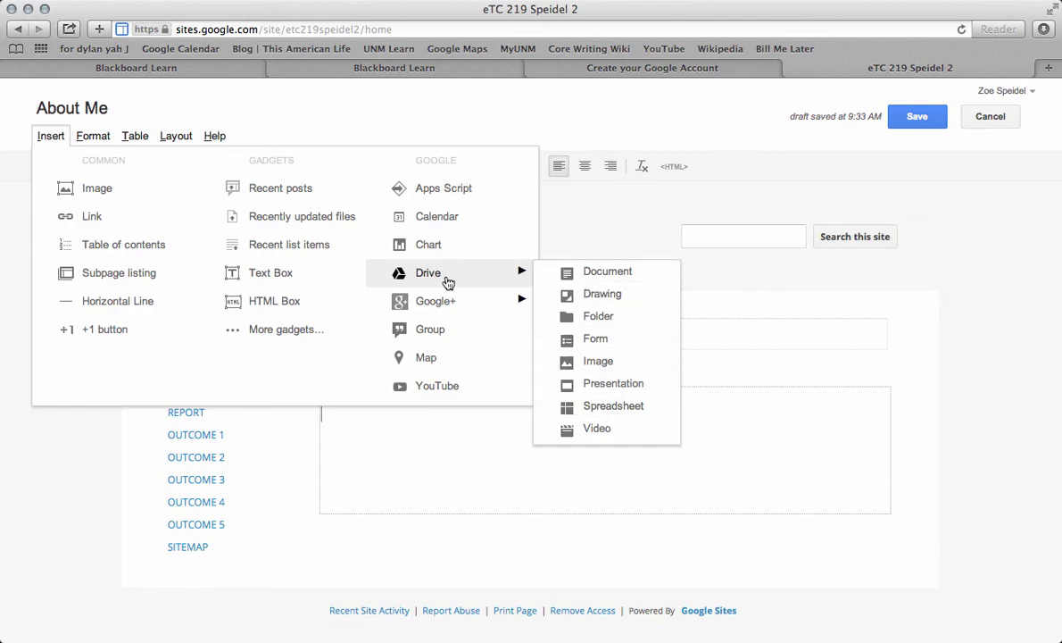
mouse_move(450, 304)
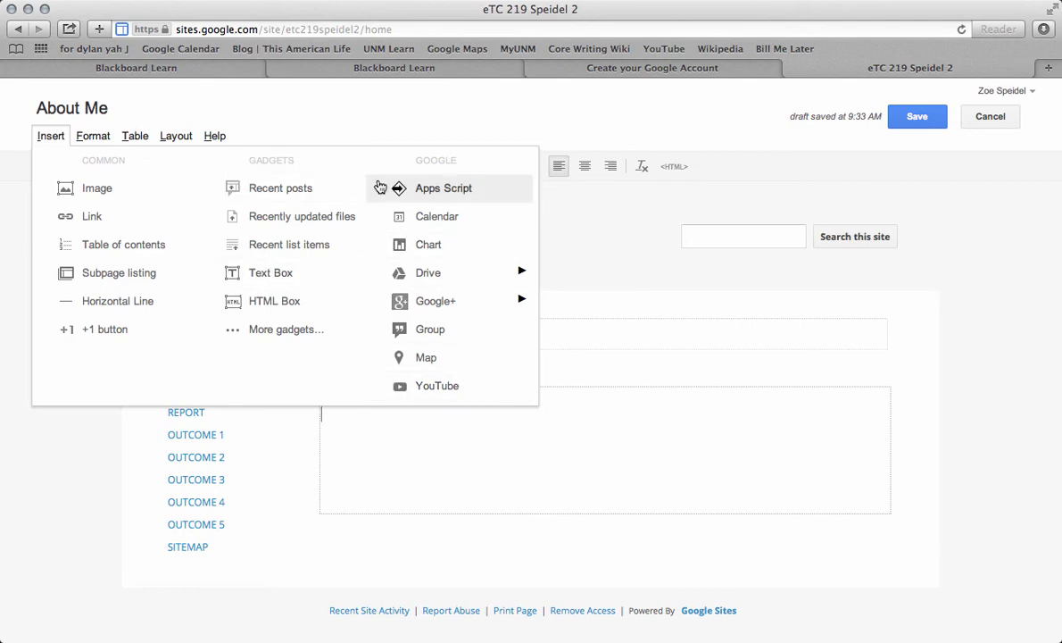
left_click(625, 291)
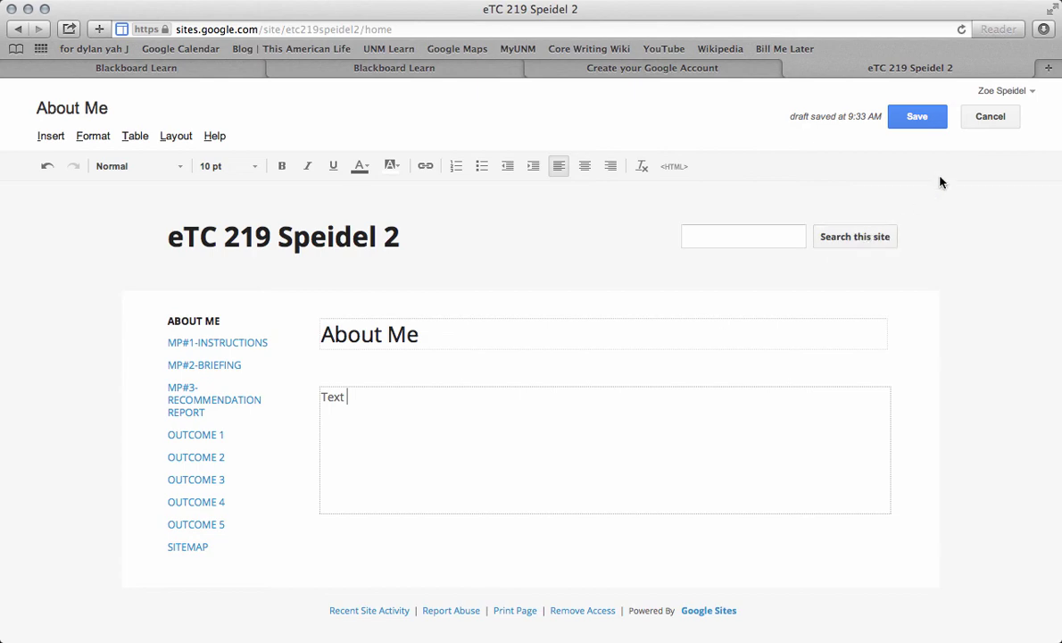
Save the About Me page, reopen it to delete the sample text from its body, and save it again
left_click(919, 118)
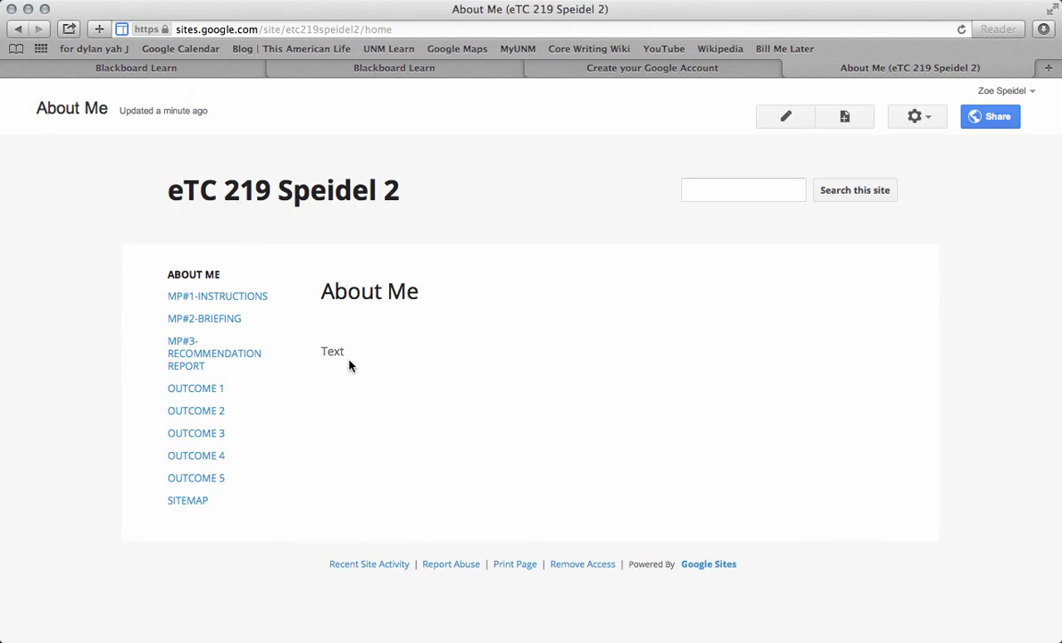
left_click(785, 116)
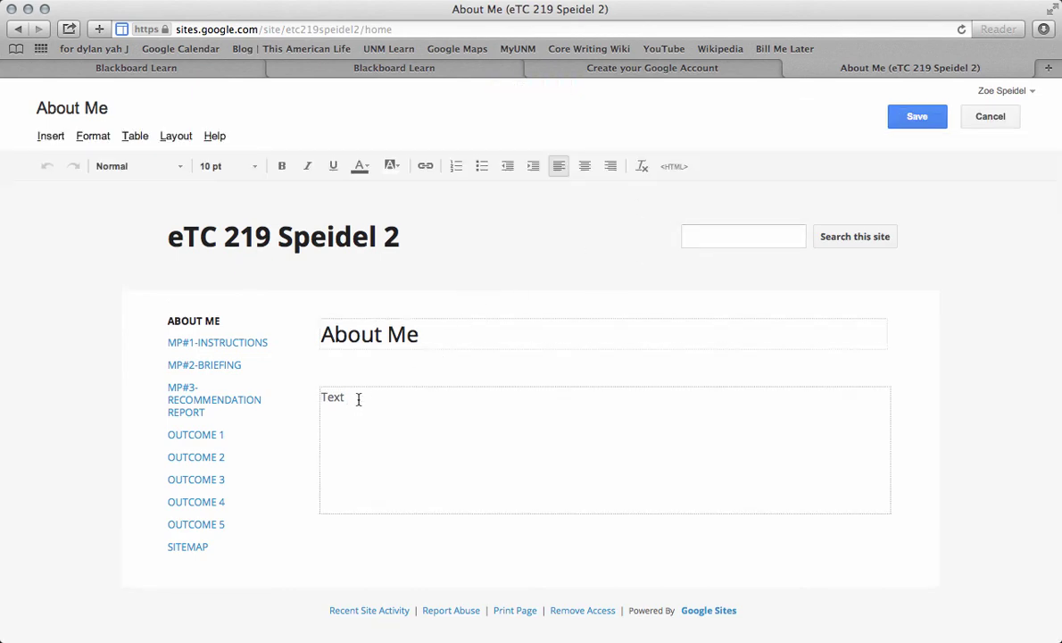
left_click_drag(358, 399, 292, 397)
key("BackSpace")
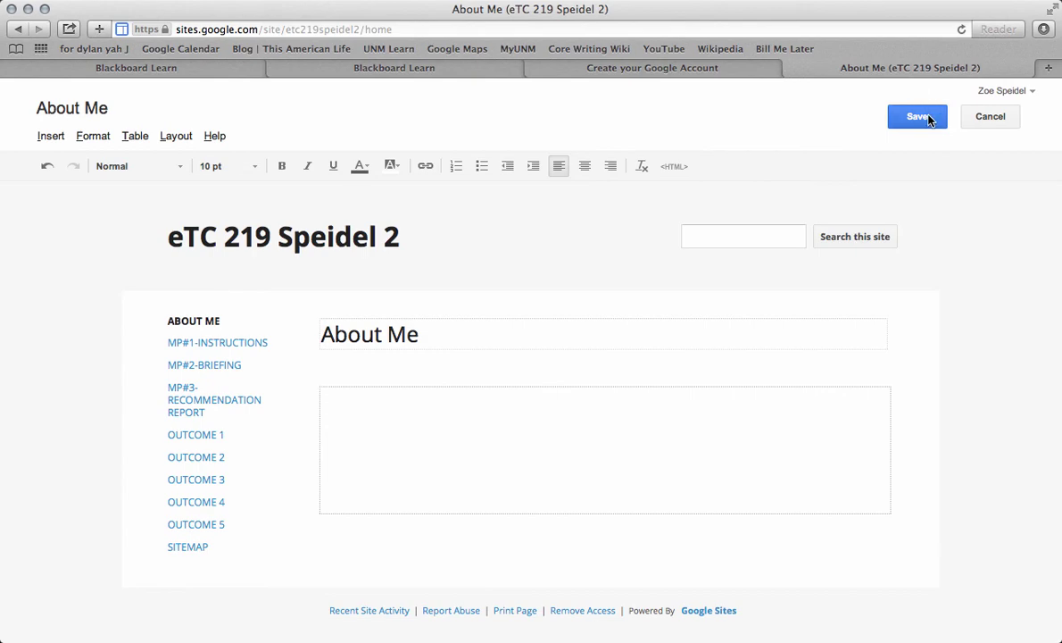
left_click(928, 120)
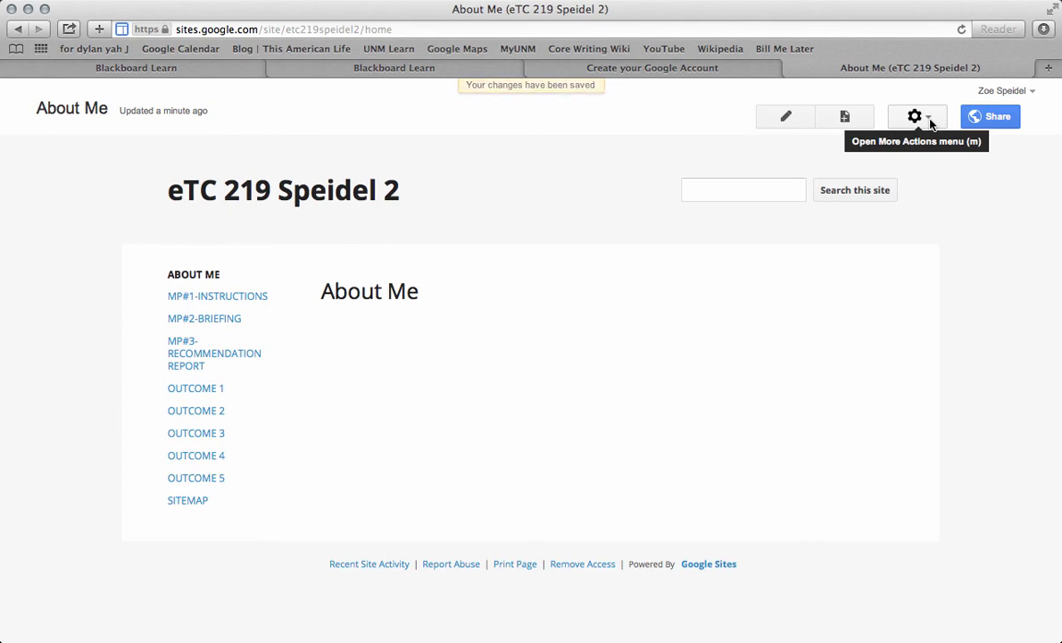
Set the site's sharing permissions to Anyone with the link and save them
left_click(928, 119)
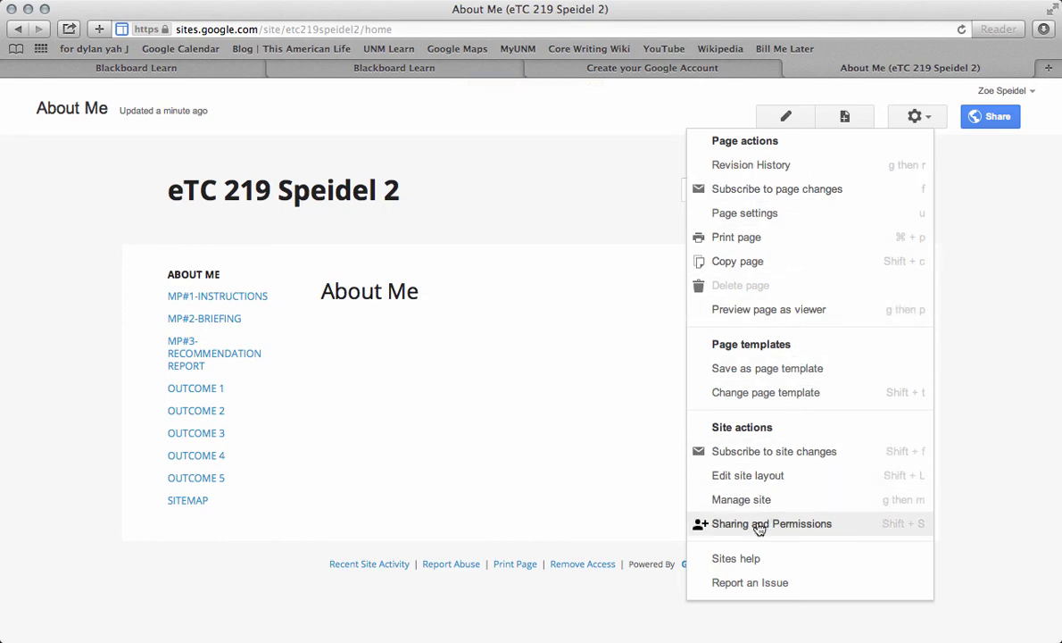
left_click(758, 528)
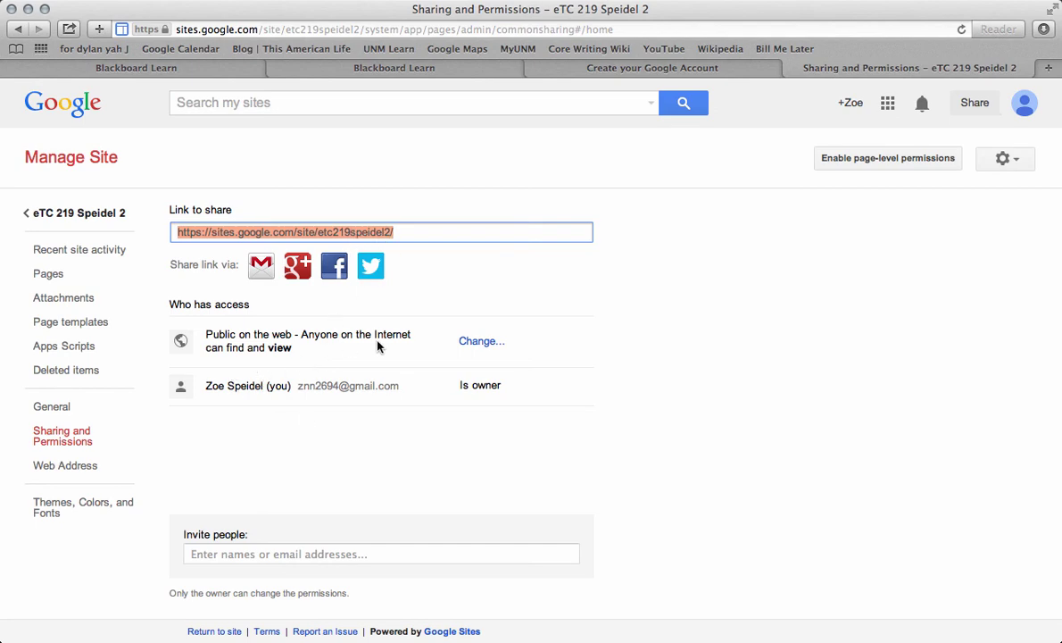
left_click(473, 341)
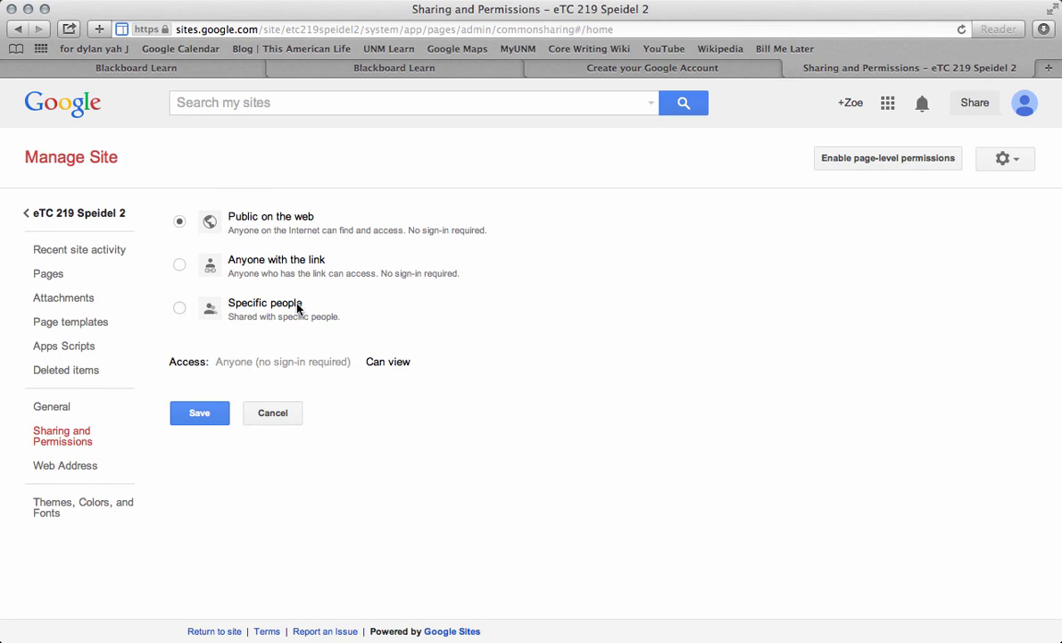
left_click(181, 265)
left_click(200, 414)
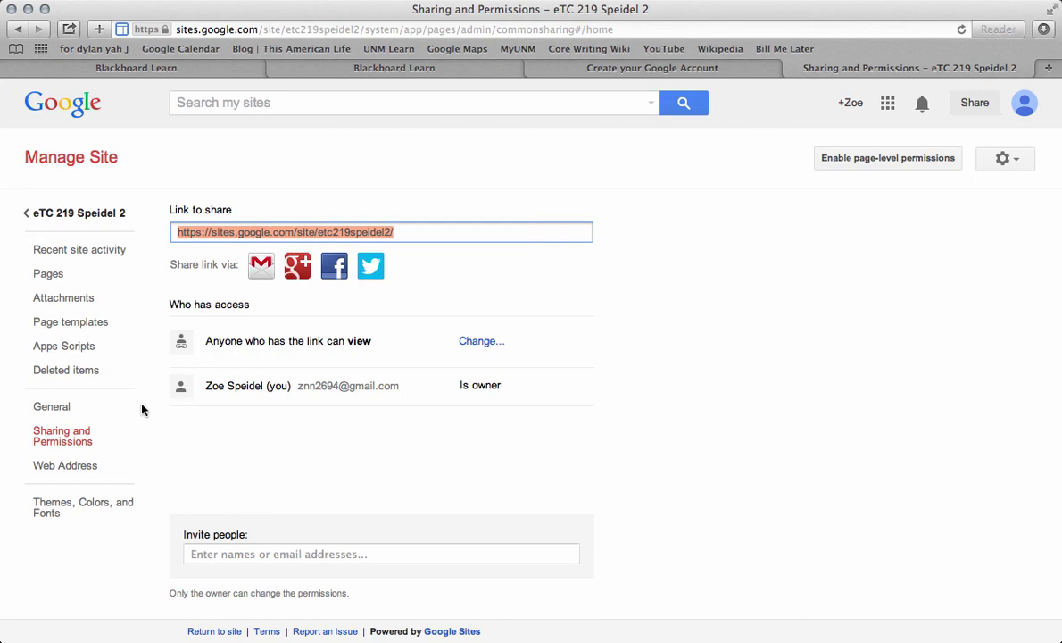
Look through the available base themes in the site's theme, color and font settings without changing the theme
left_click(96, 507)
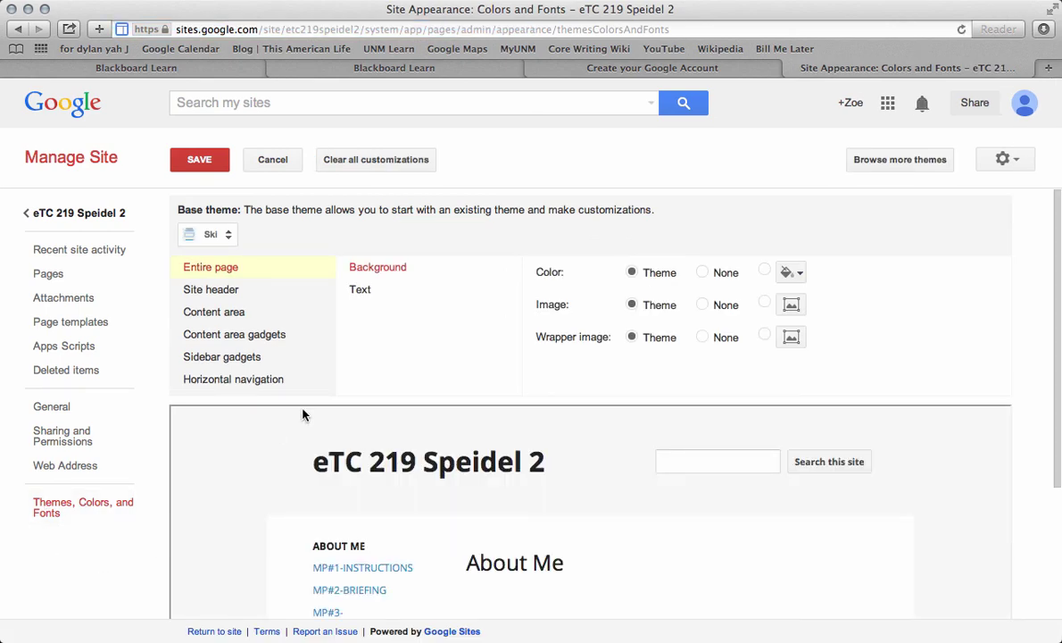
scroll(366, 303, "down", 1)
left_click(230, 219)
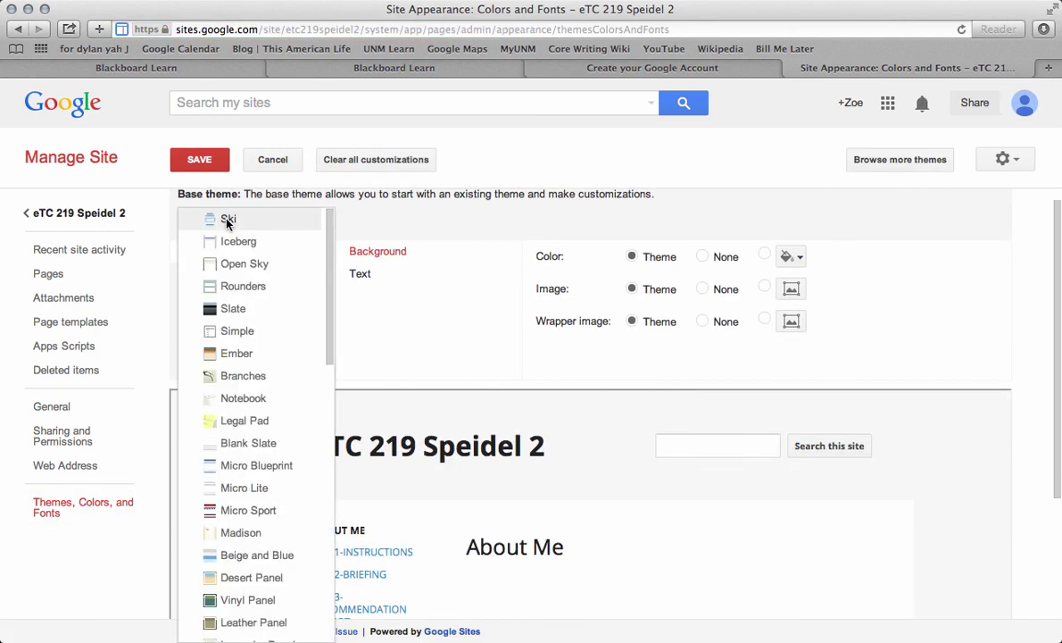
scroll(272, 410, "down", 15)
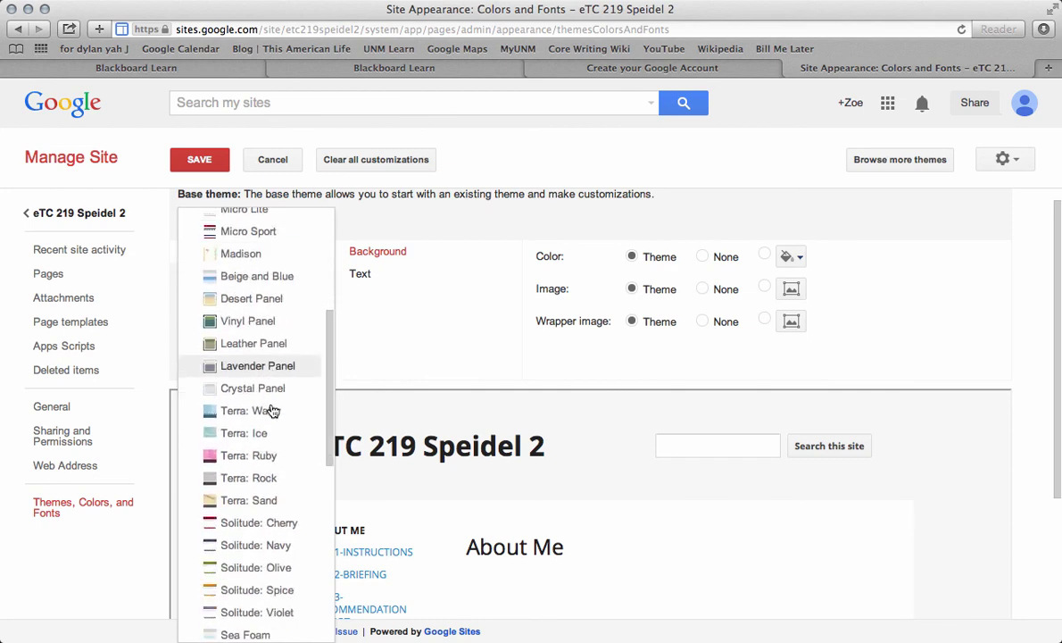
scroll(273, 410, "down", 4)
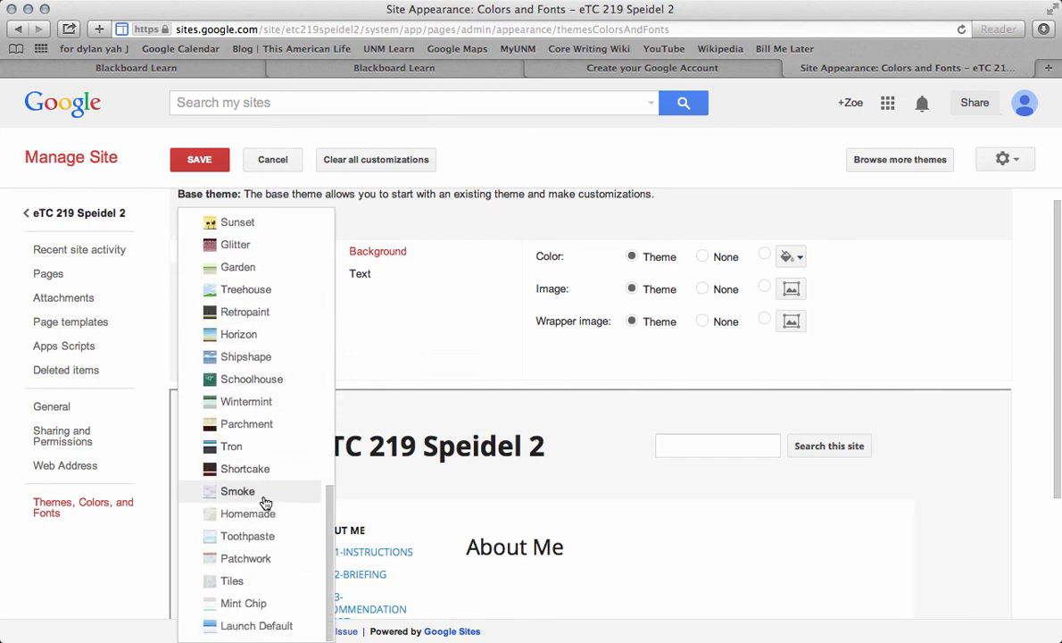
scroll(264, 503, "up", 20)
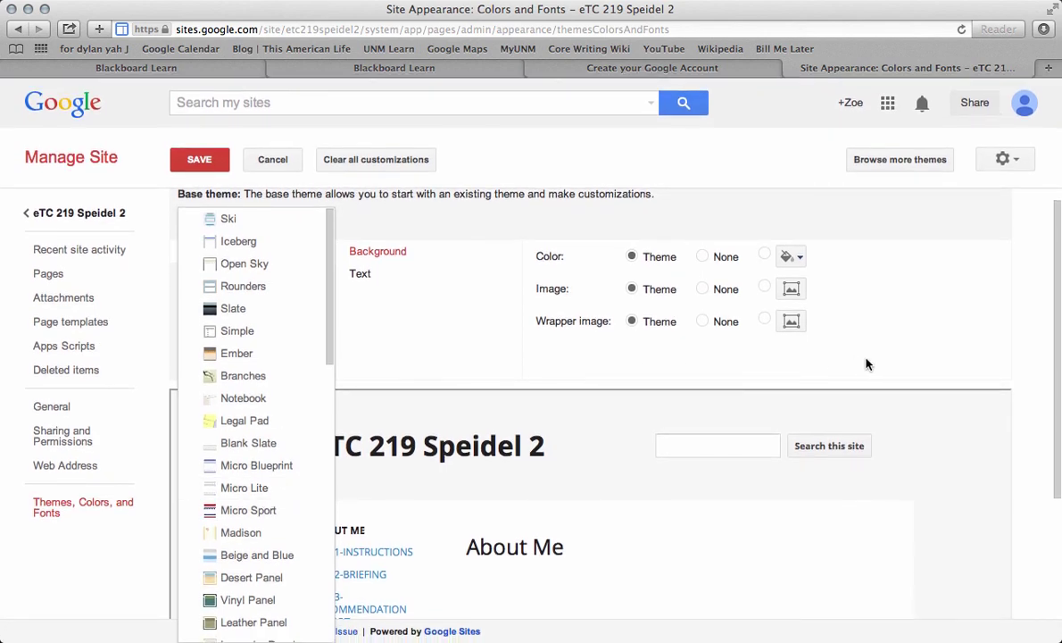
left_click(899, 363)
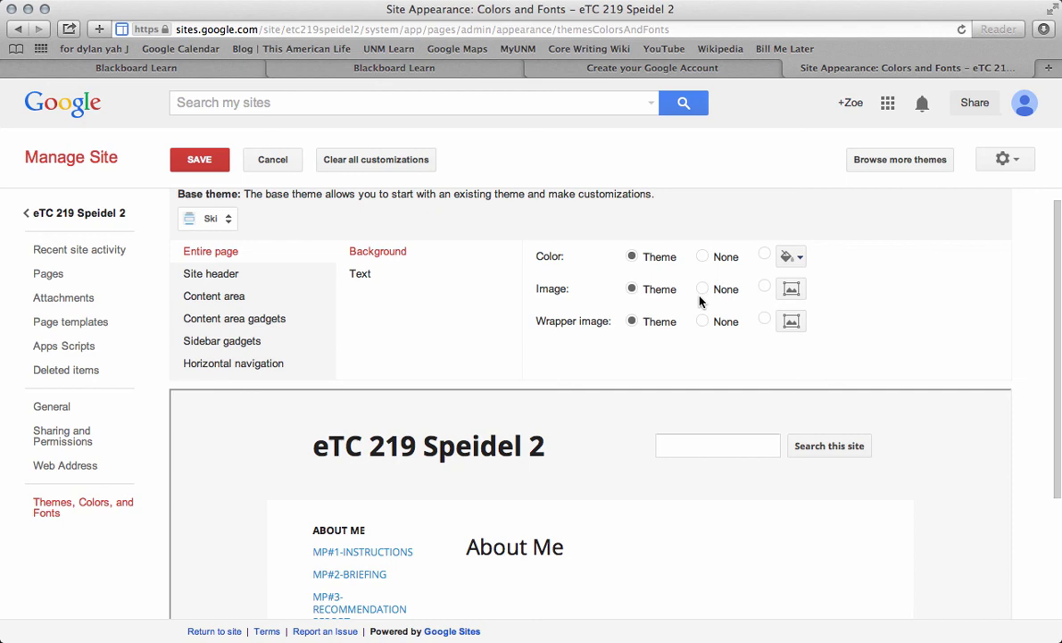
left_click(207, 221)
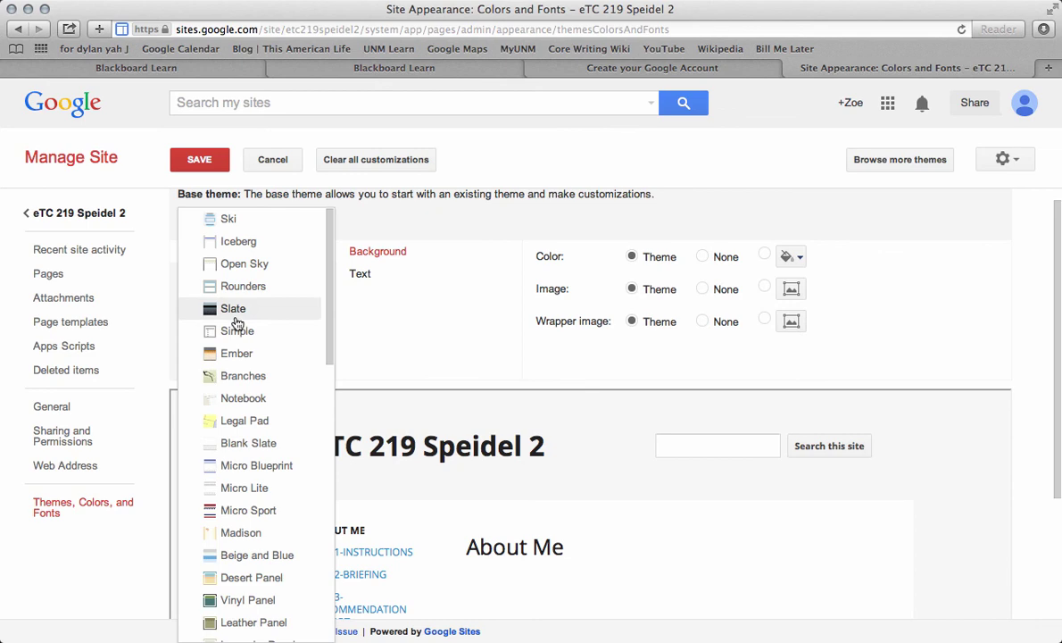
left_click(491, 355)
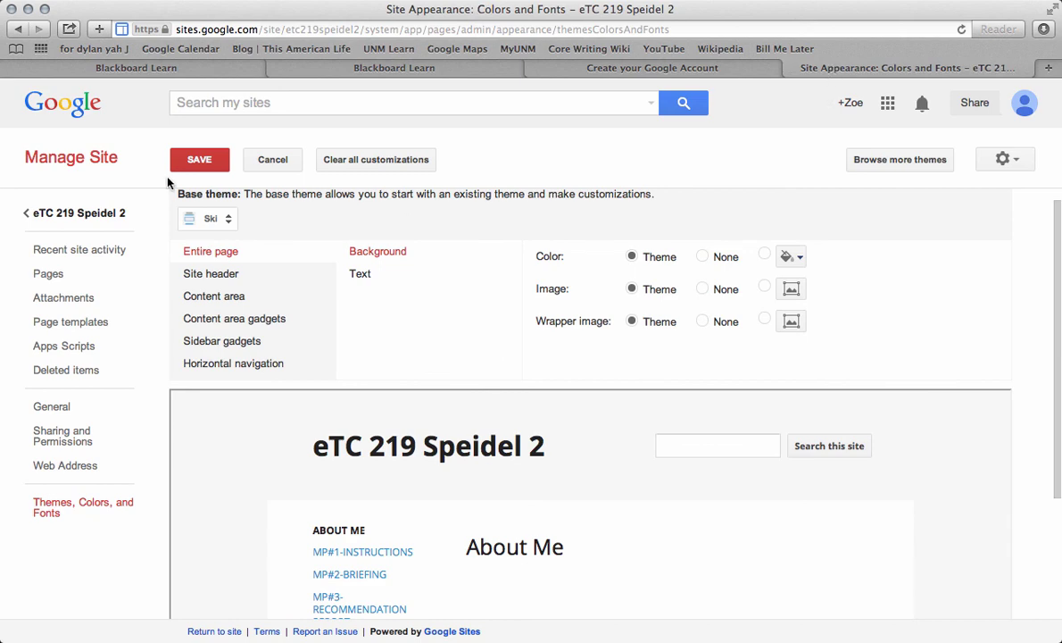
Return to the site's About Me page and copy the site's web address
left_click(83, 217)
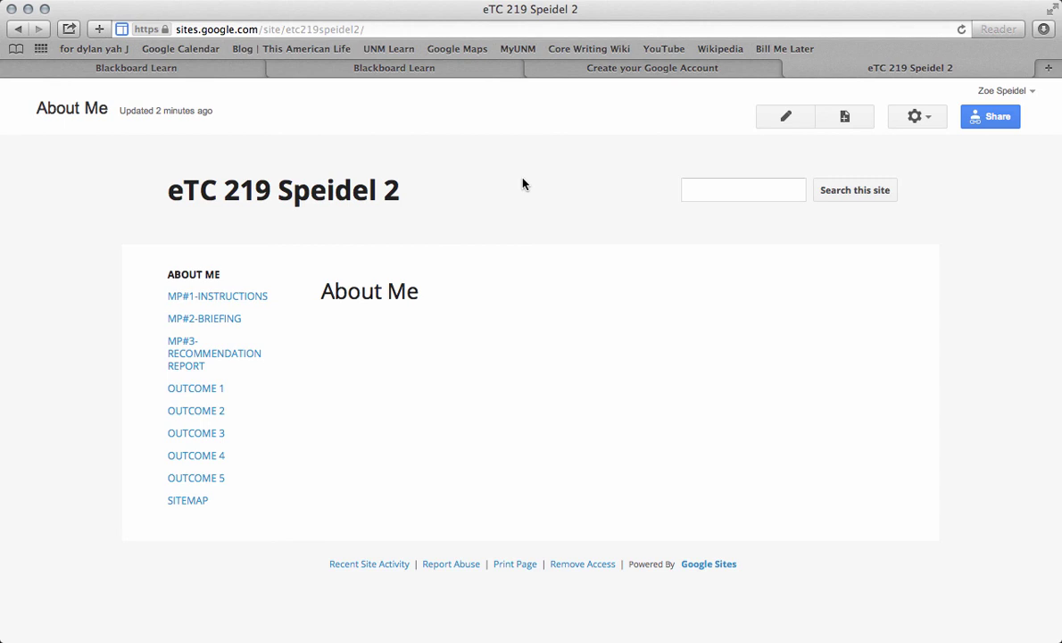
left_click(379, 29)
key("super+c")
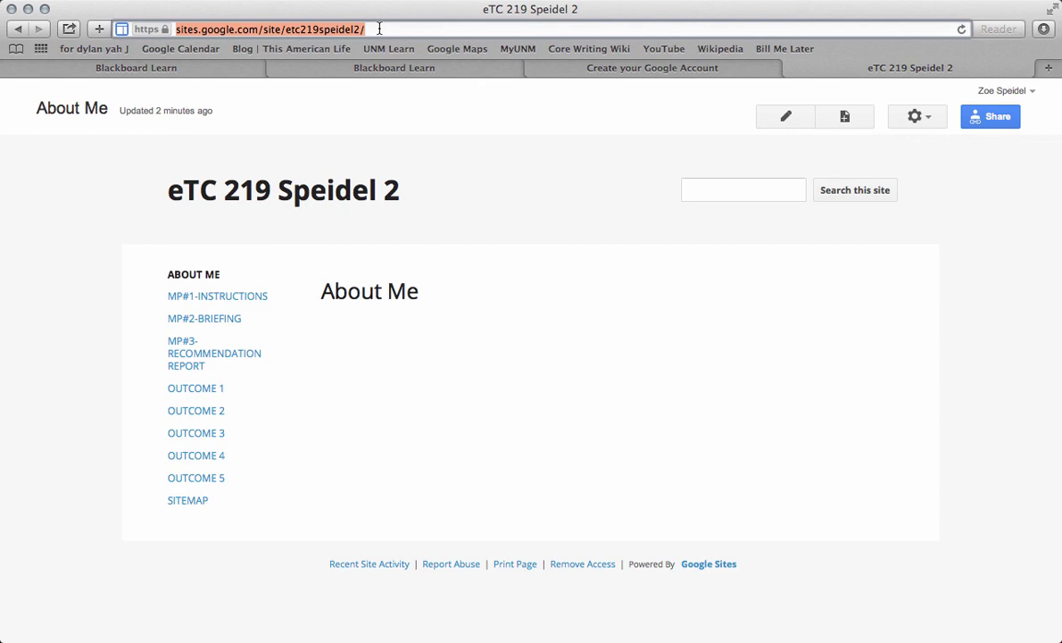
Switch to the Blackboard Learn course and open the MP#2 Instructor Draft Drop Box at its Assignment Submission section
left_click(168, 67)
scroll(557, 209, "down", 2)
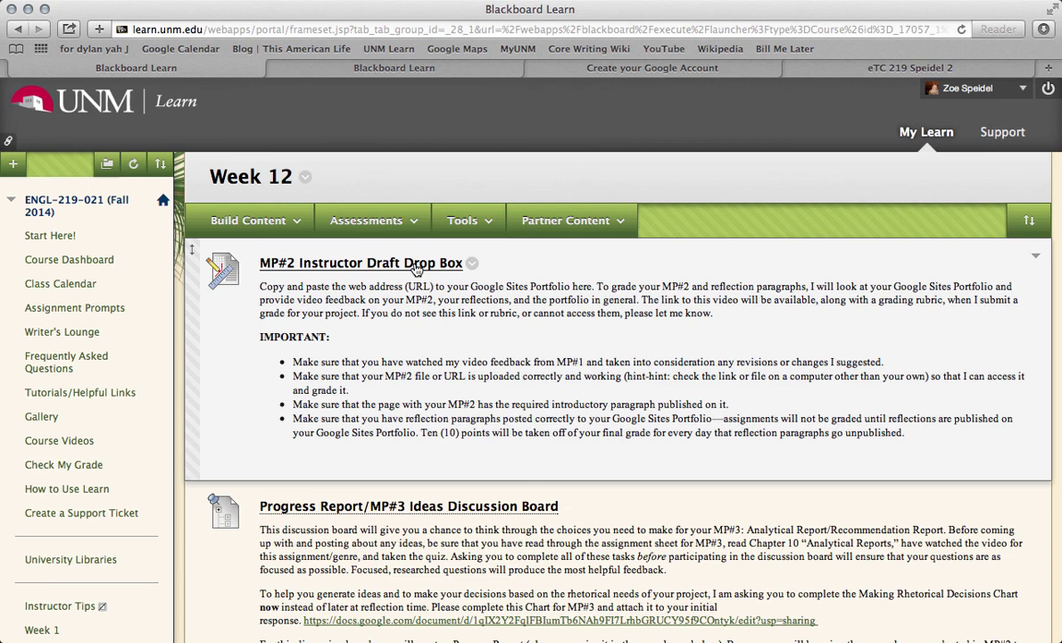
left_click(416, 266)
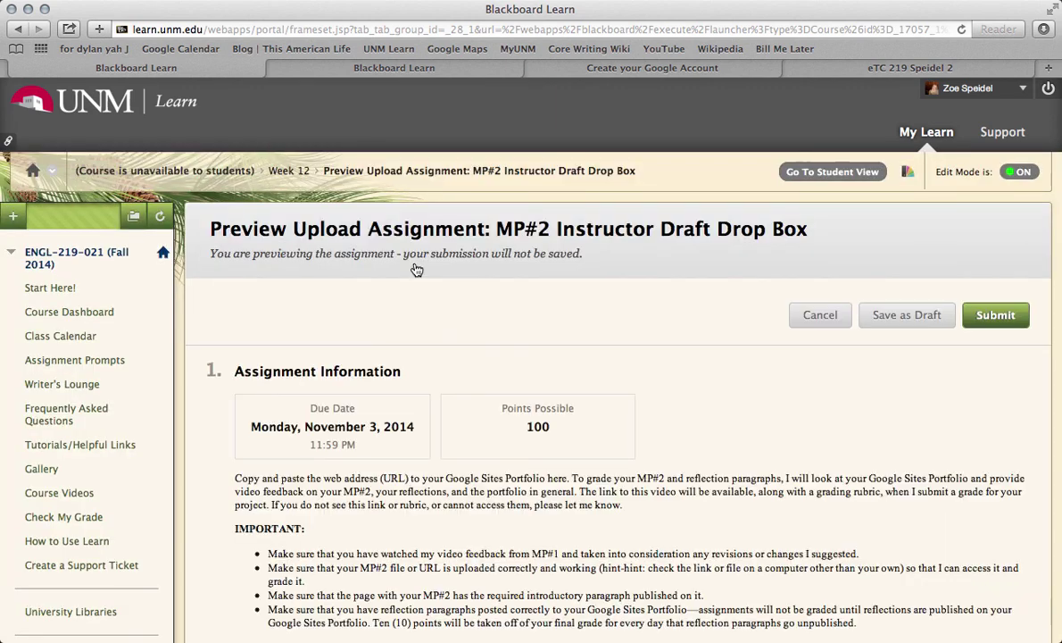
scroll(650, 306, "down", 10)
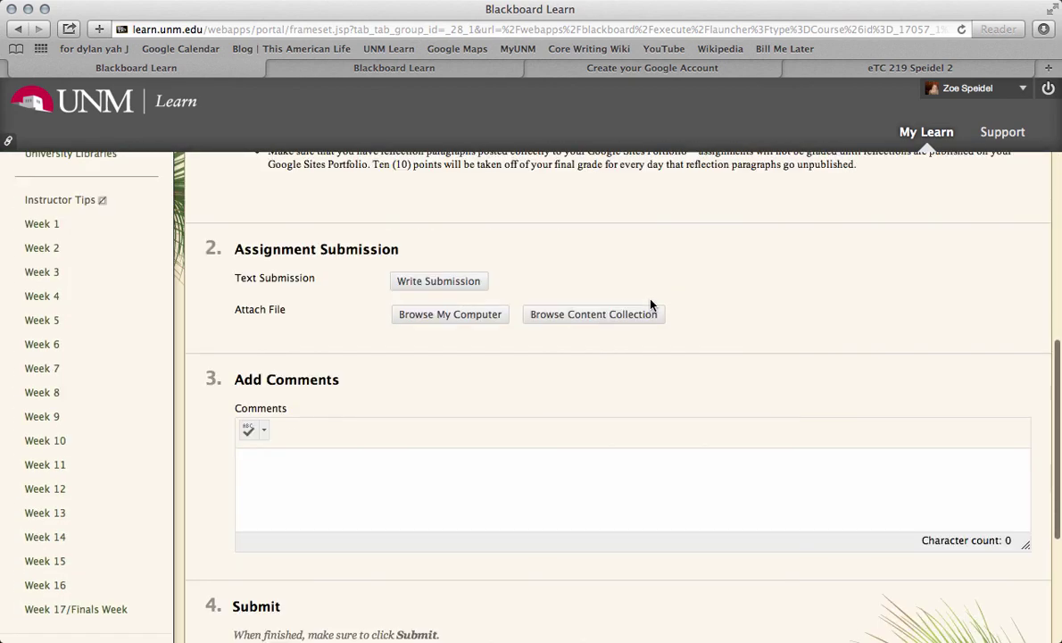
Paste the copied site address as a written submission and cancel the assignment without submitting it
left_click(439, 282)
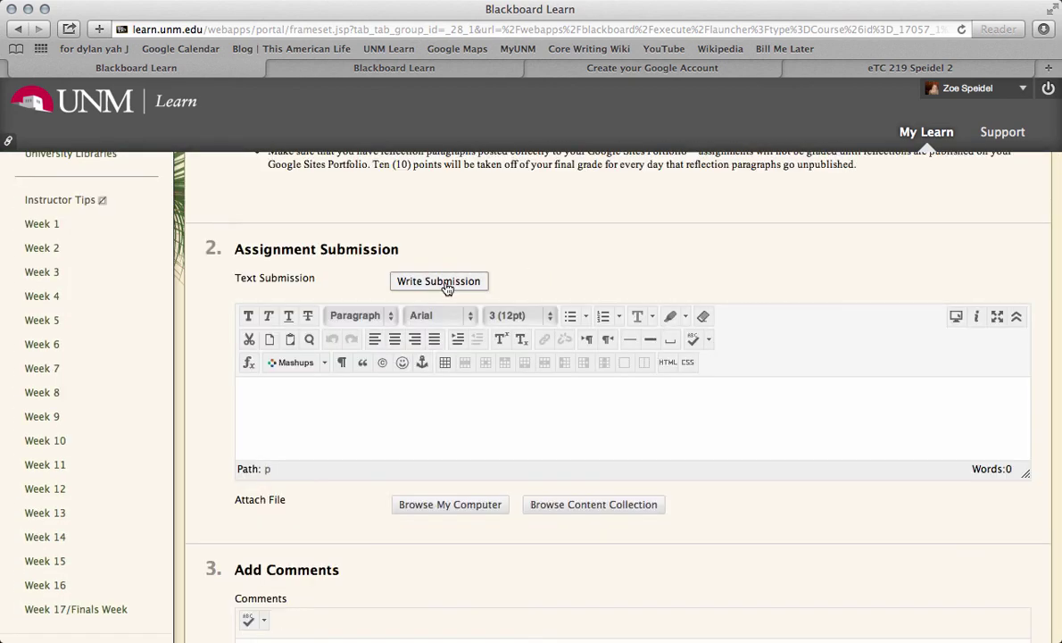
left_click(430, 419)
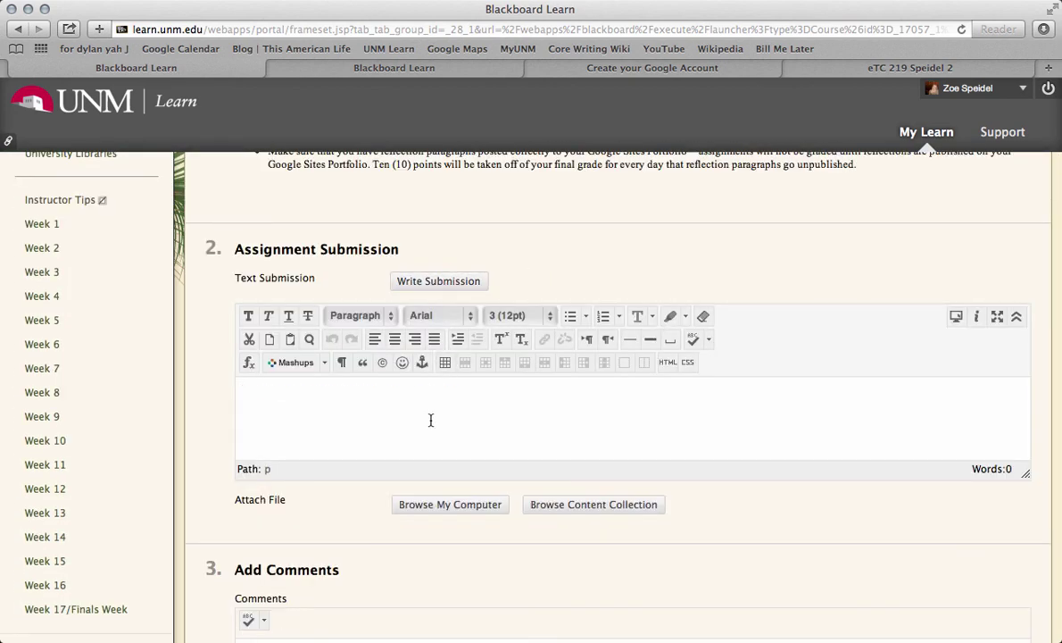
key("super+v")
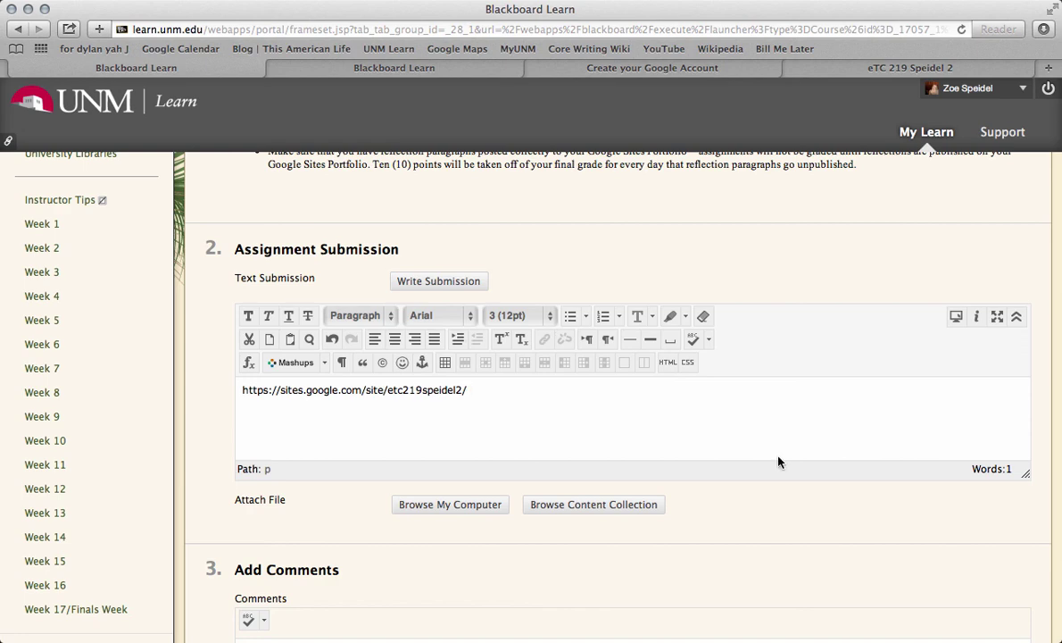
scroll(777, 459, "down", 5)
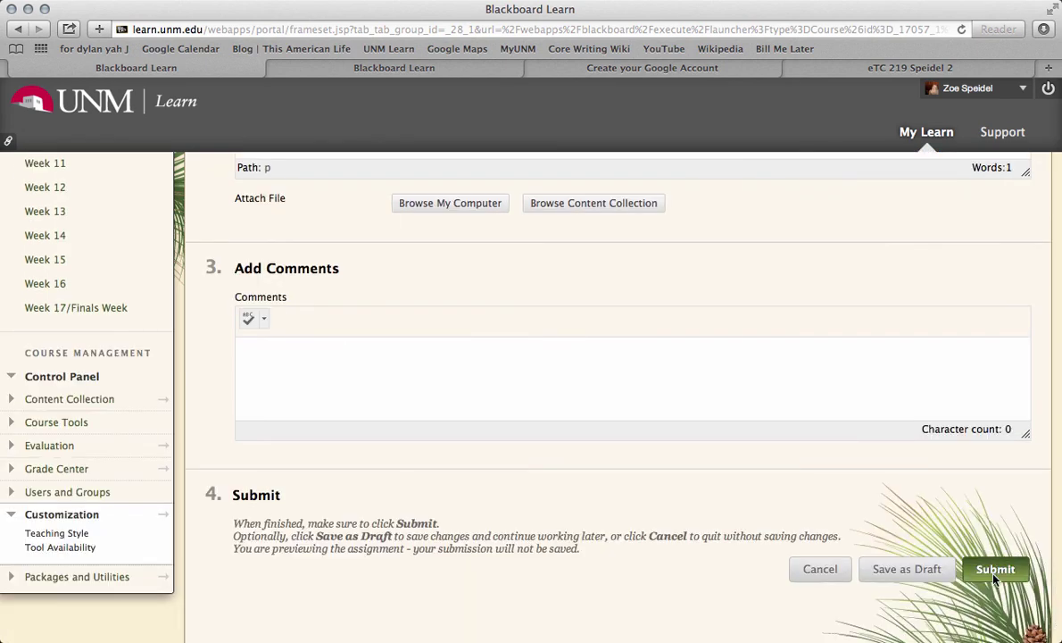
left_click(818, 569)
Switch back to the Google Sites portfolio, view the Google Account creation page, and return to the portfolio
left_click(874, 69)
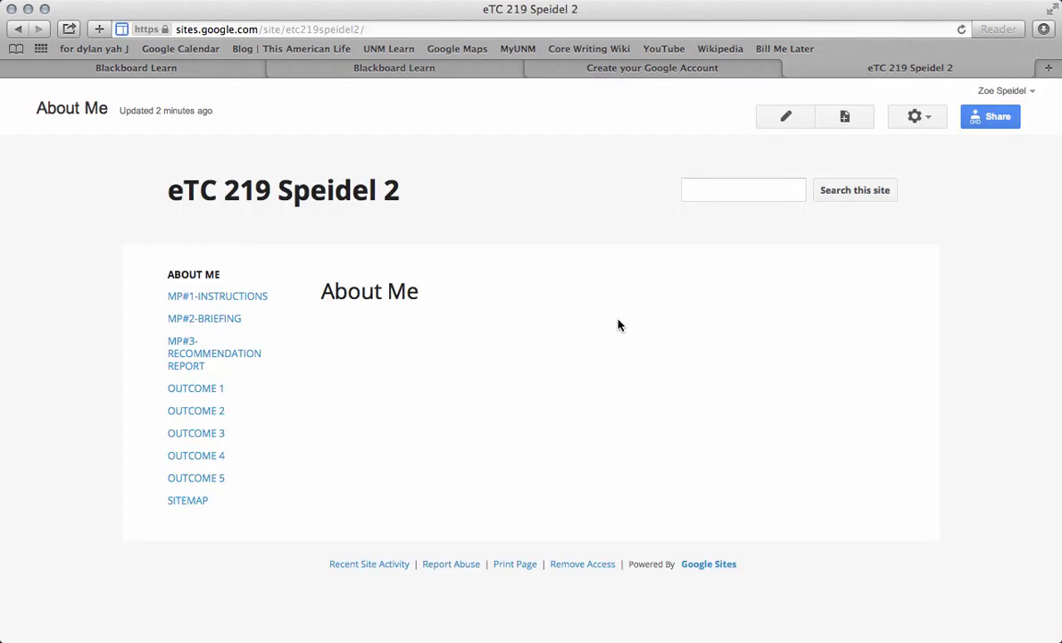
left_click(650, 69)
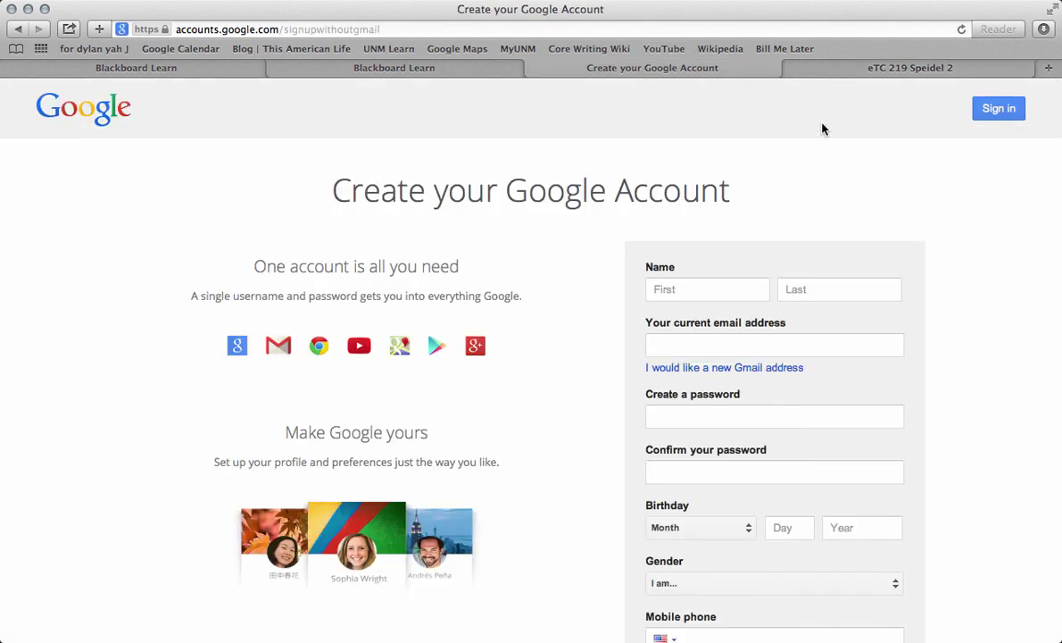
left_click(837, 72)
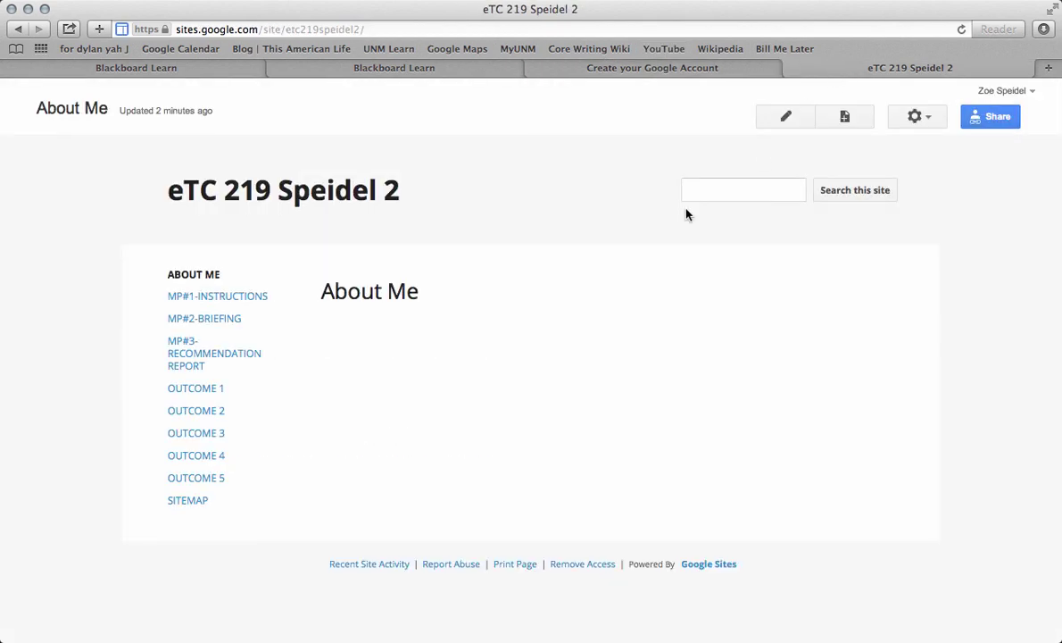